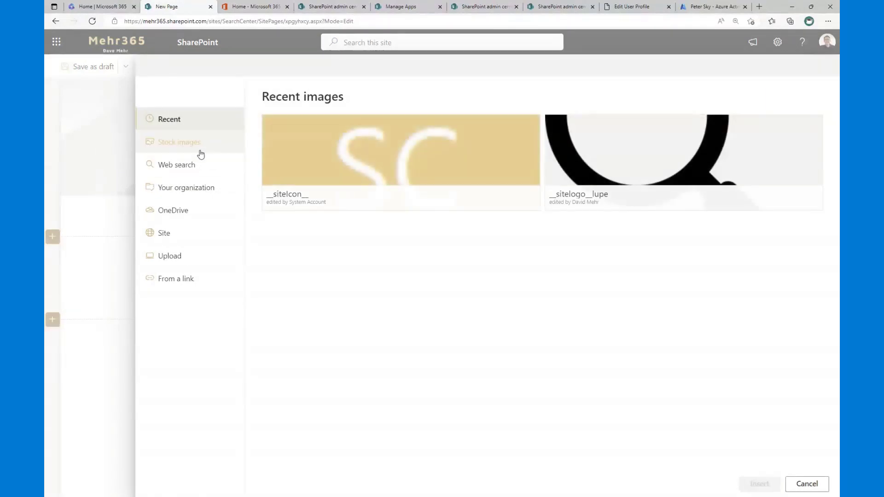
# Step: Insert the stock compass photo, found by searching 'search', as the page header image
pyautogui.click(199, 151)
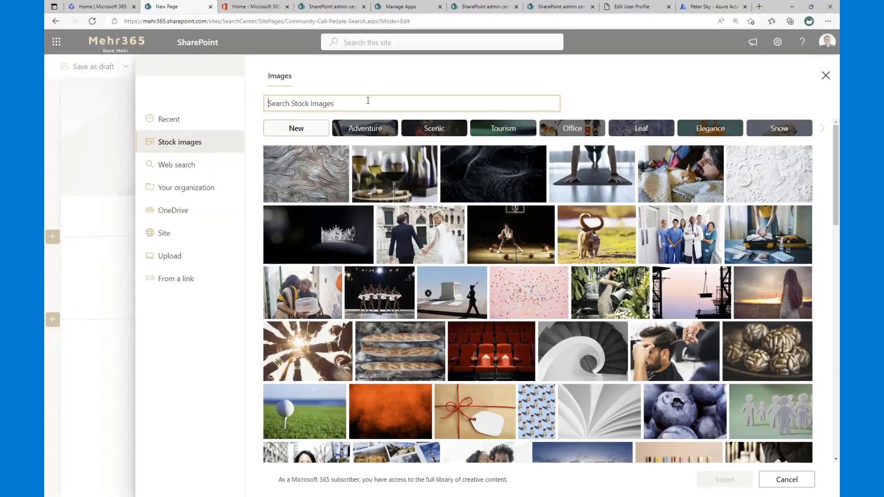
pyautogui.write('serach')
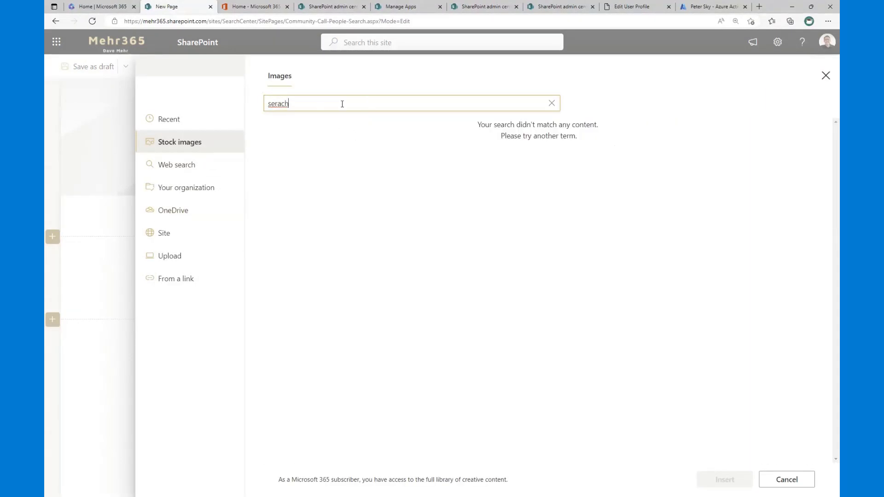
pyautogui.press('BackSpace')
pyautogui.write('arch')
pyautogui.click(334, 272)
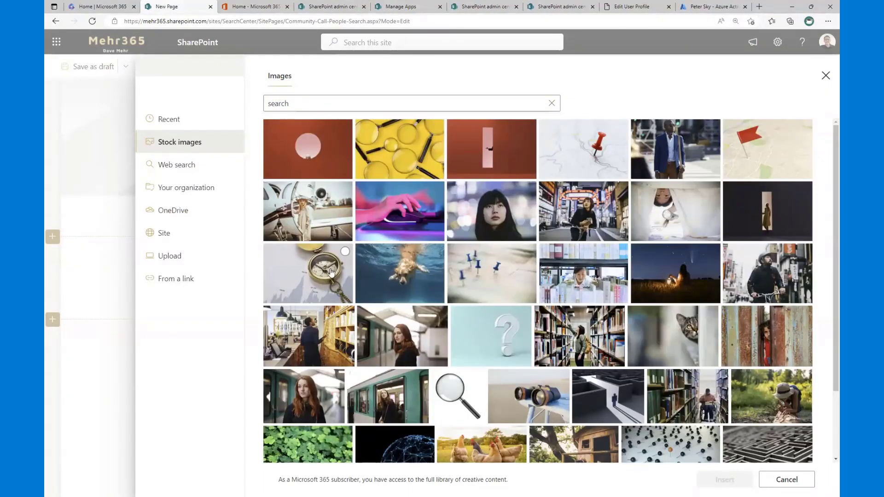
pyautogui.click(750, 479)
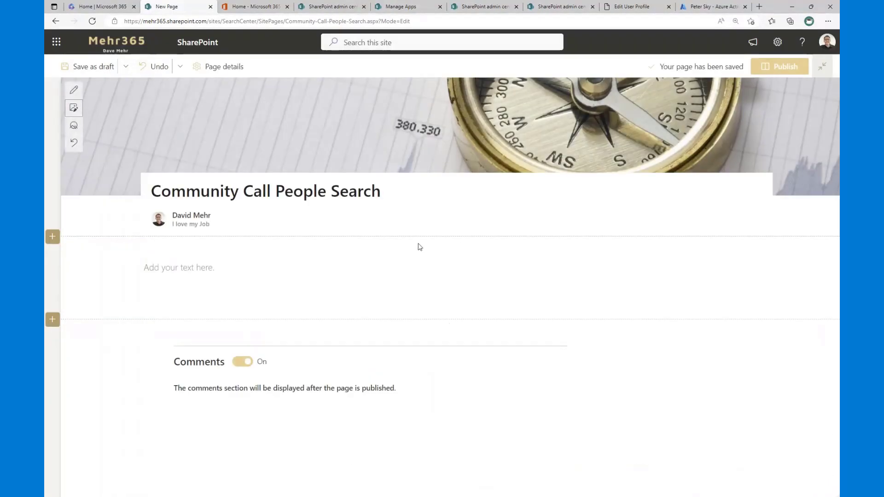
# Step: Replace the empty text block with a PnP - Search Box web part
pyautogui.click(258, 288)
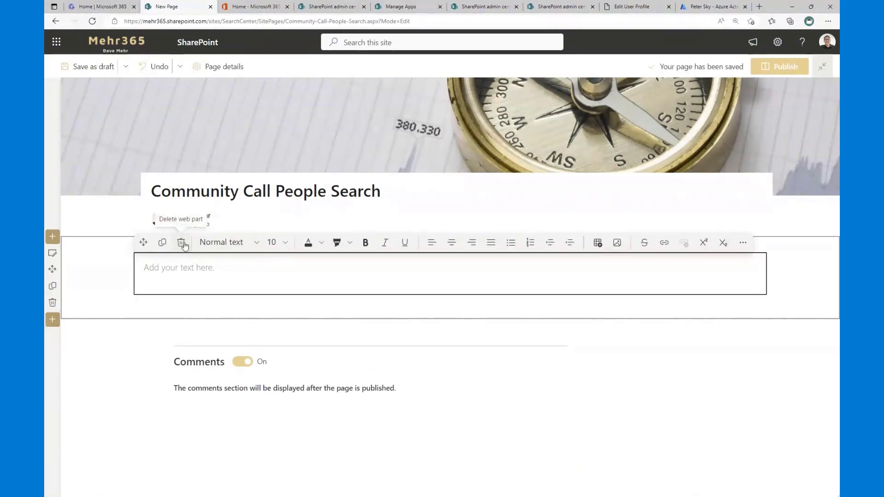
pyautogui.click(181, 243)
pyautogui.click(457, 245)
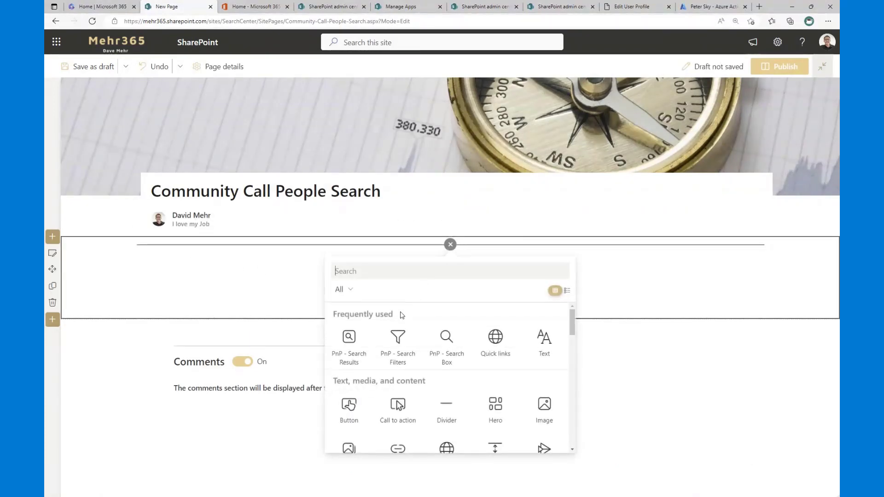
pyautogui.click(446, 341)
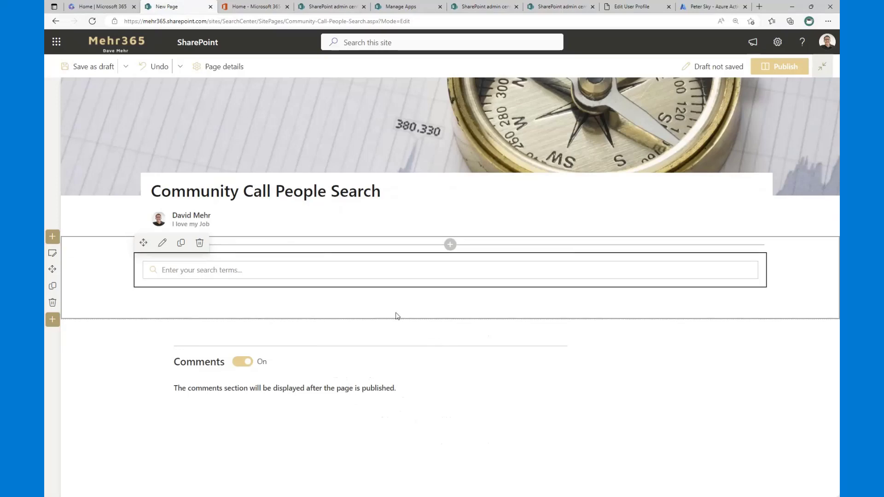
# Step: Add a one-third-left section with PnP - Search Filters left and PnP - Search Results right
pyautogui.click(52, 321)
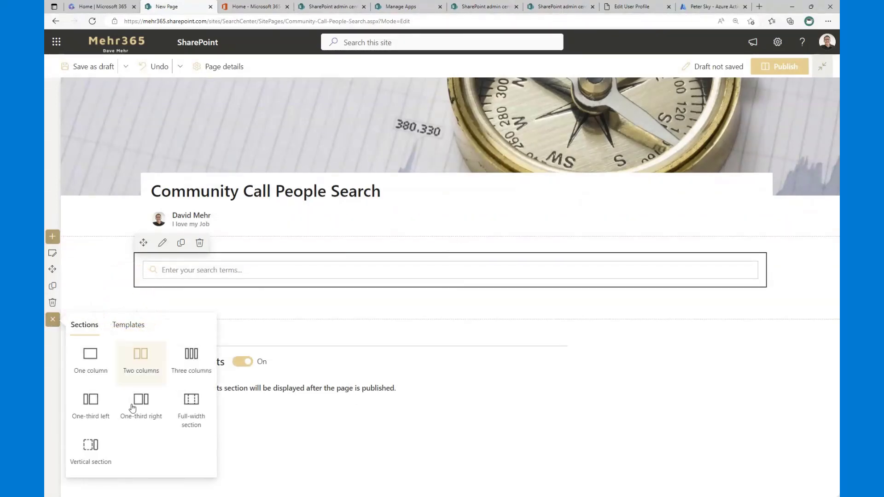
pyautogui.click(98, 410)
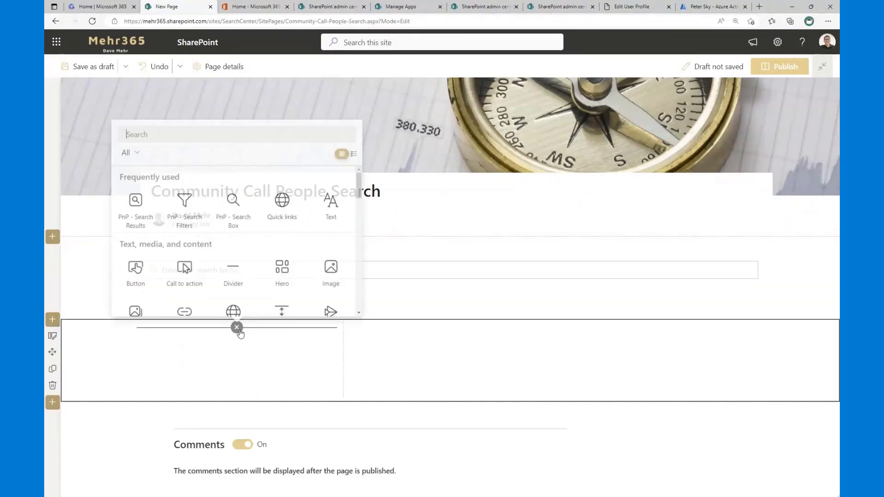
pyautogui.click(236, 328)
pyautogui.click(186, 202)
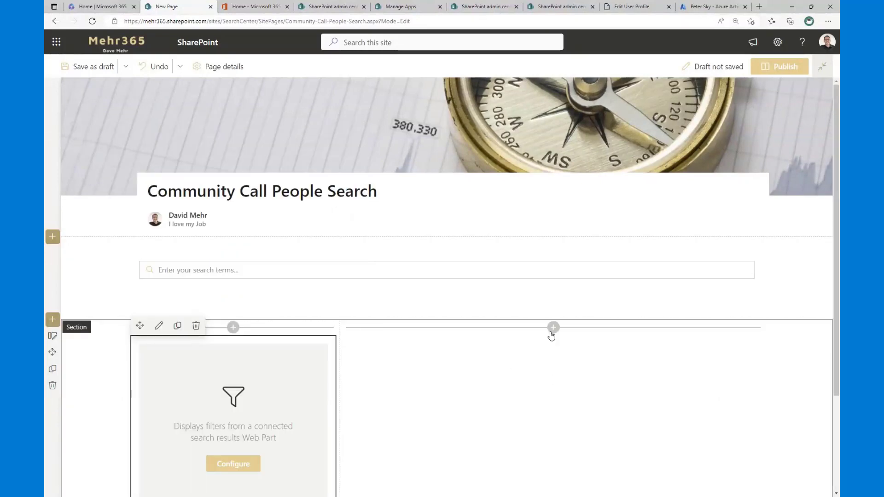
pyautogui.click(553, 328)
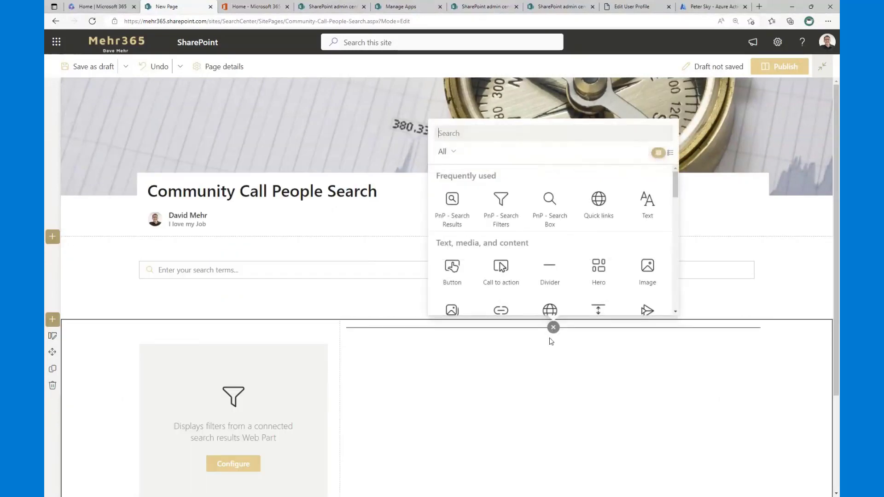
pyautogui.click(453, 202)
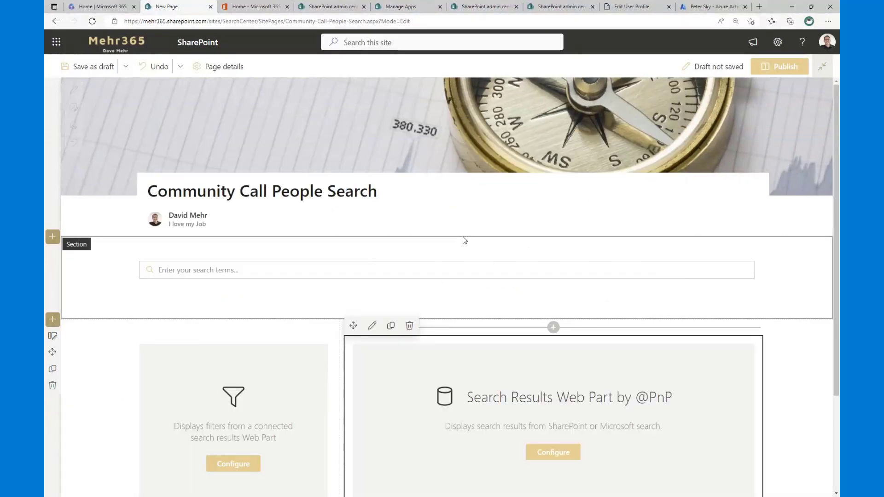
pyautogui.click(459, 271)
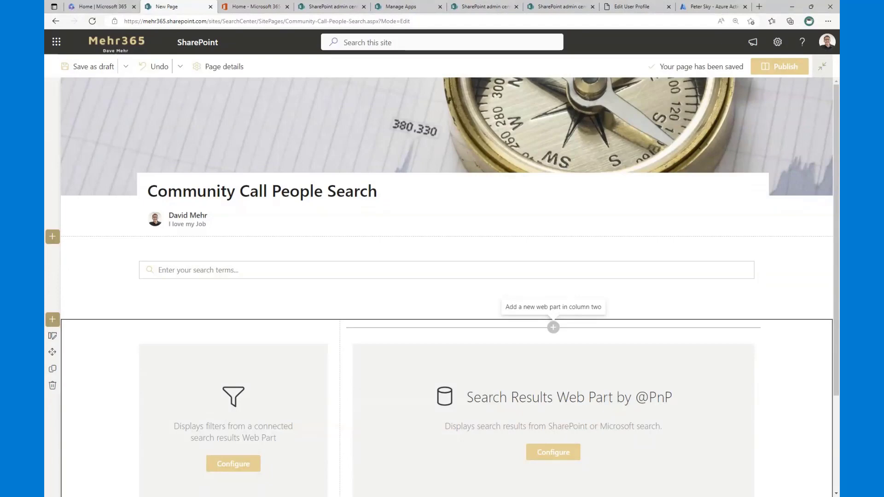
# Step: Set the PnP Search Box placeholder text to 'Find People...'
pyautogui.click(247, 275)
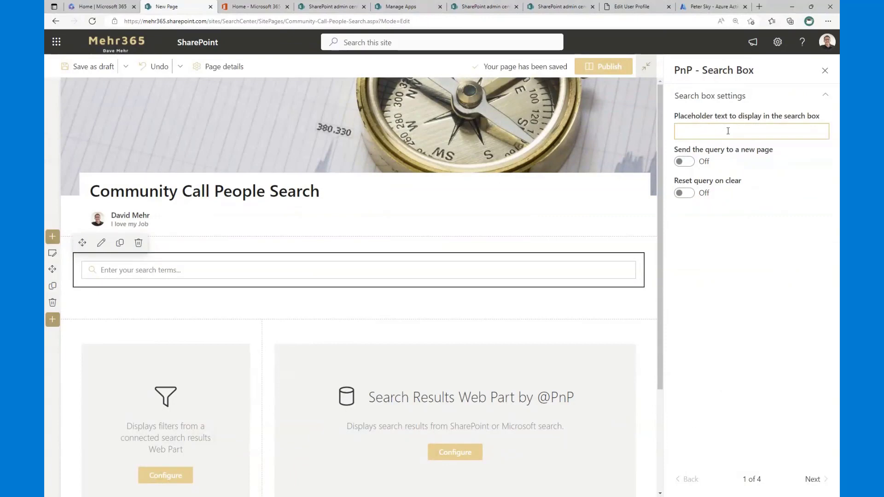
pyautogui.write('Find')
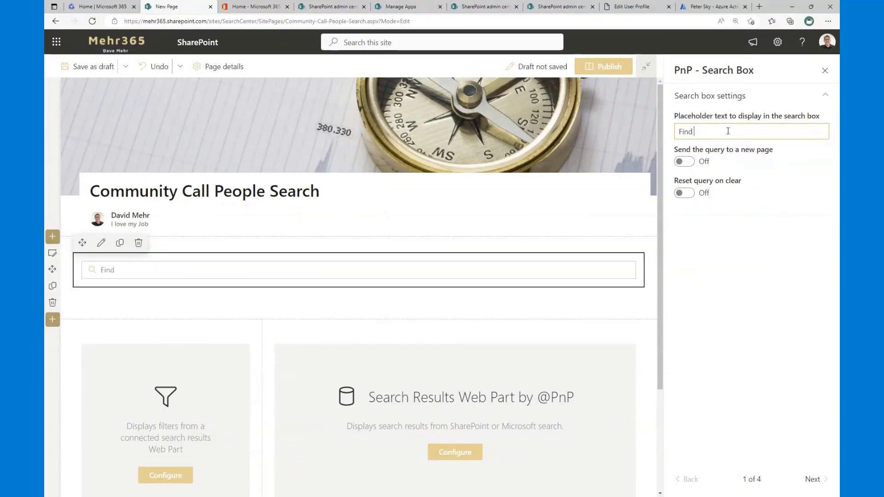
pyautogui.write(' Peopl')
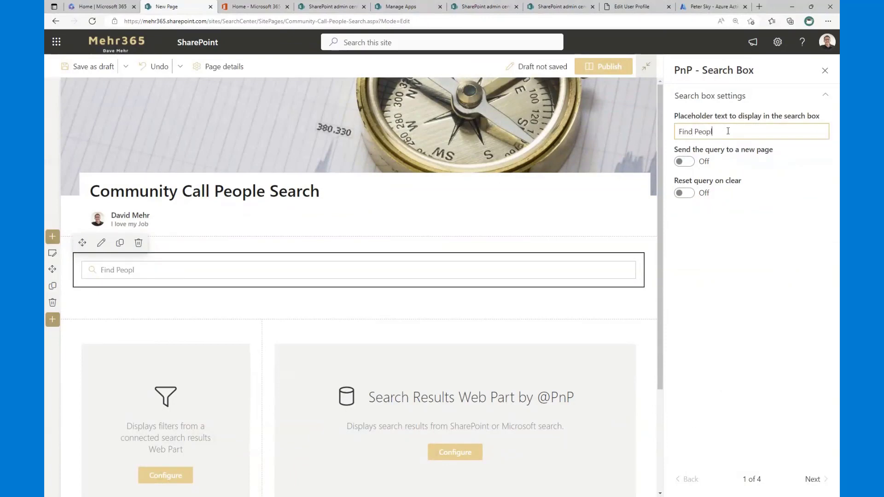
pyautogui.write('e...')
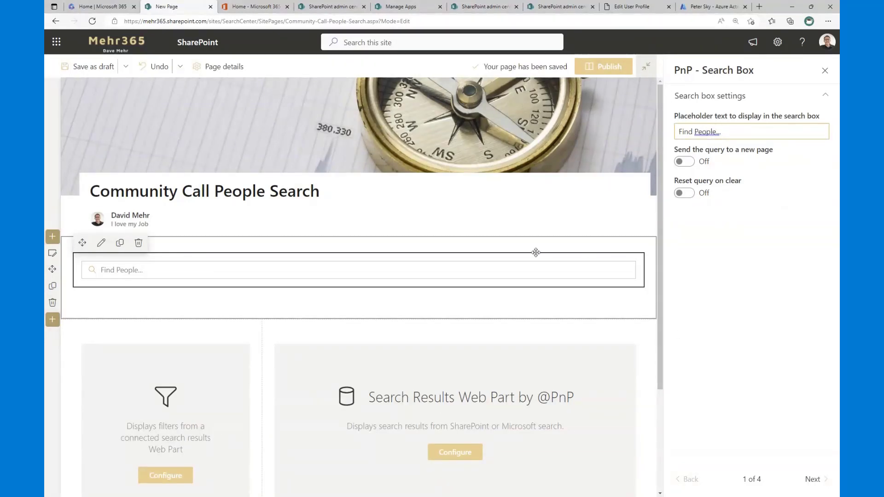
pyautogui.scroll(-3, 444, 304)
# Step: Point Search Results at SharePoint Search with LocalPeopleResults as the result source
pyautogui.click(426, 234)
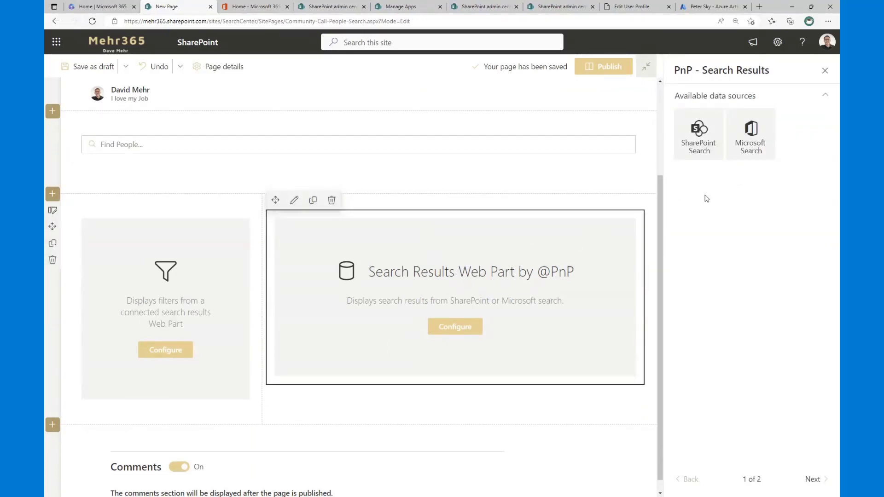
pyautogui.click(710, 144)
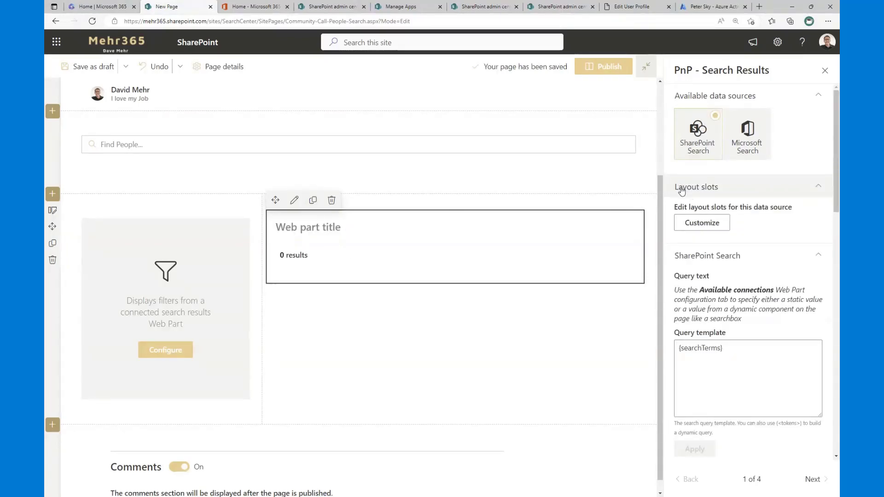
pyautogui.scroll(-3, 737, 216)
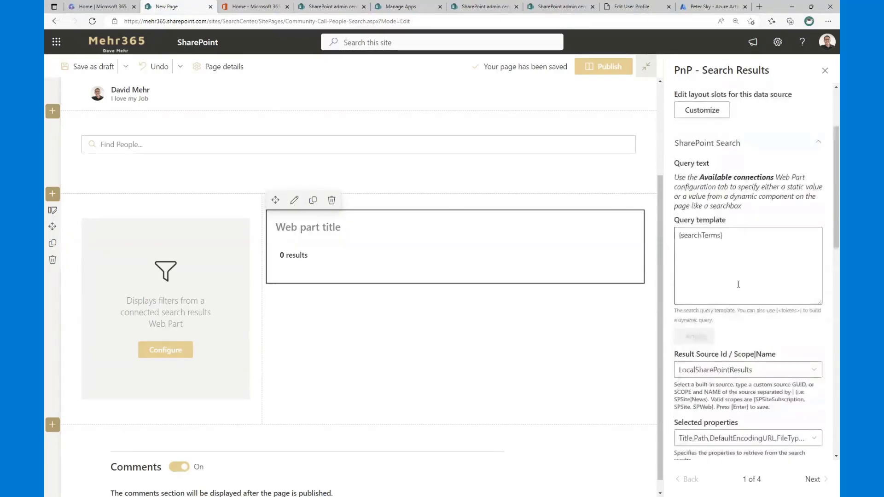
pyautogui.click(814, 370)
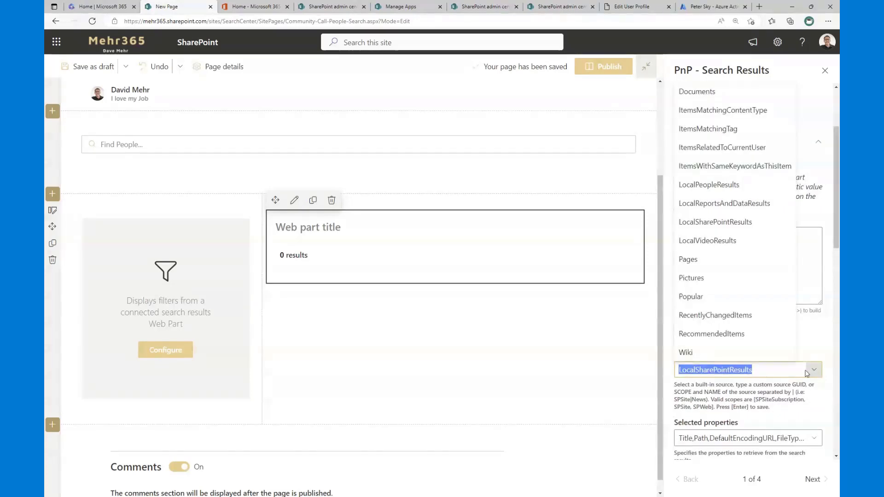
pyautogui.click(703, 185)
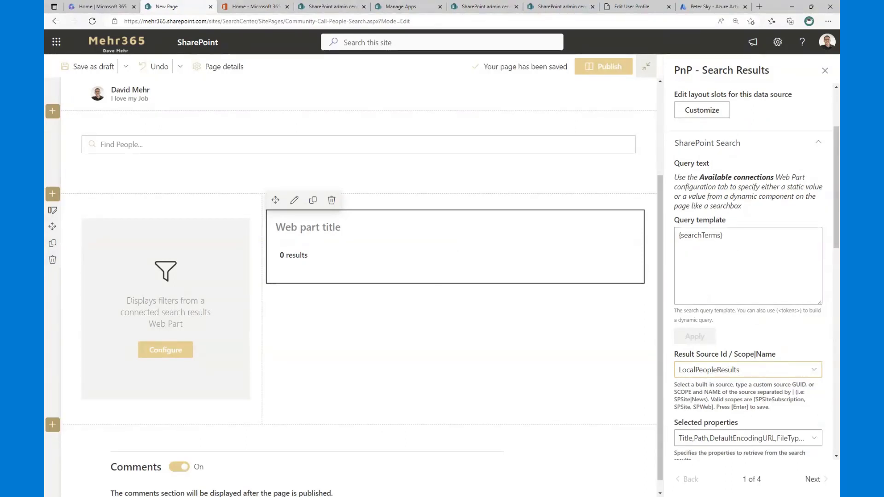
pyautogui.click(815, 480)
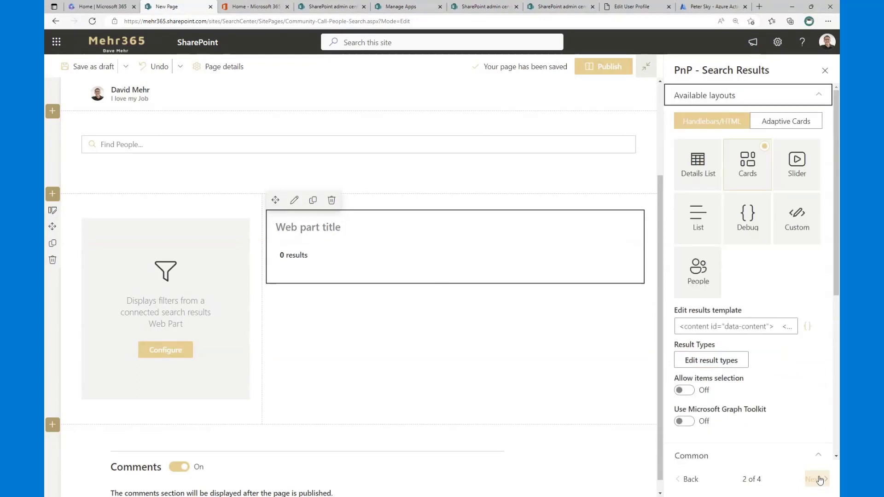
# Step: Connect the Search Results query text to the PnP - Search Box's Search query
pyautogui.click(816, 480)
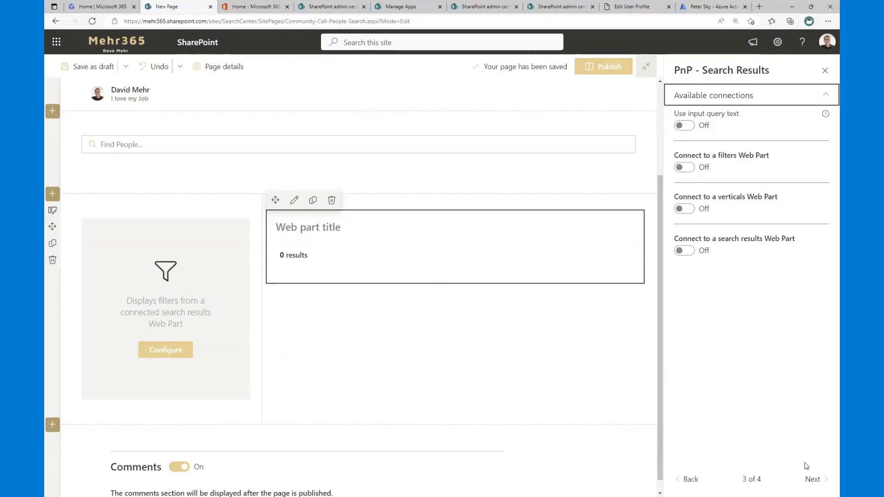
pyautogui.click(685, 125)
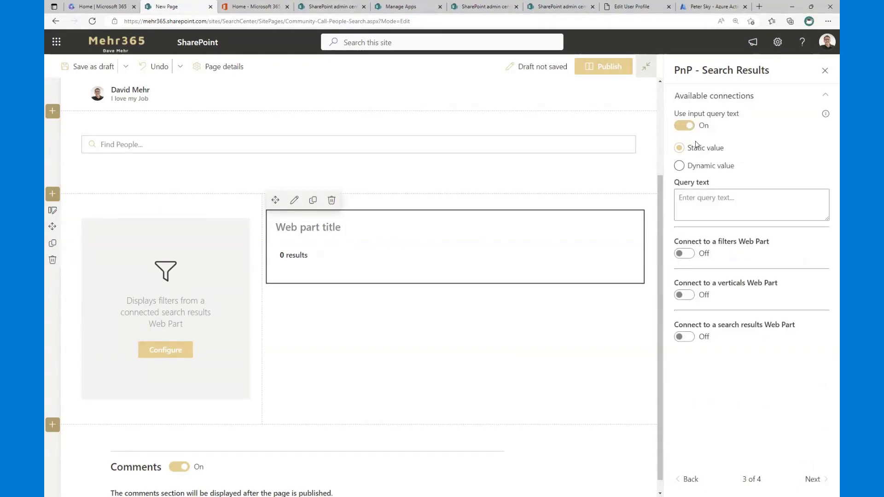
pyautogui.click(695, 169)
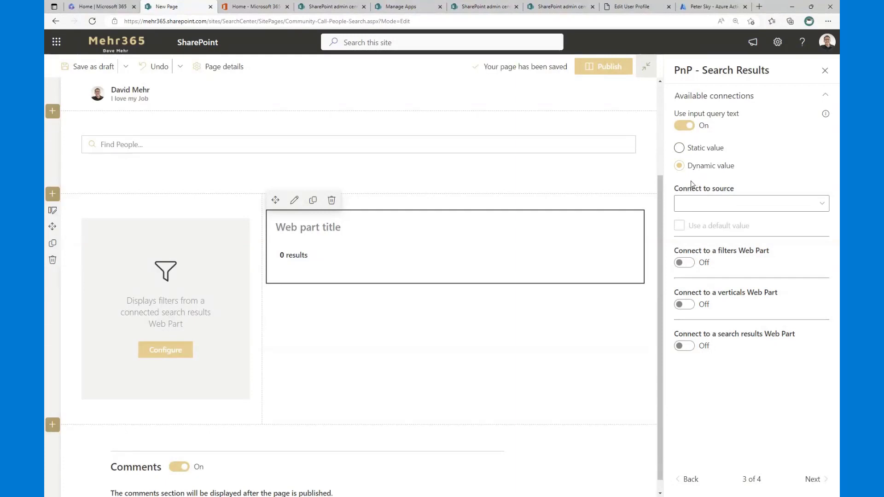
pyautogui.click(739, 204)
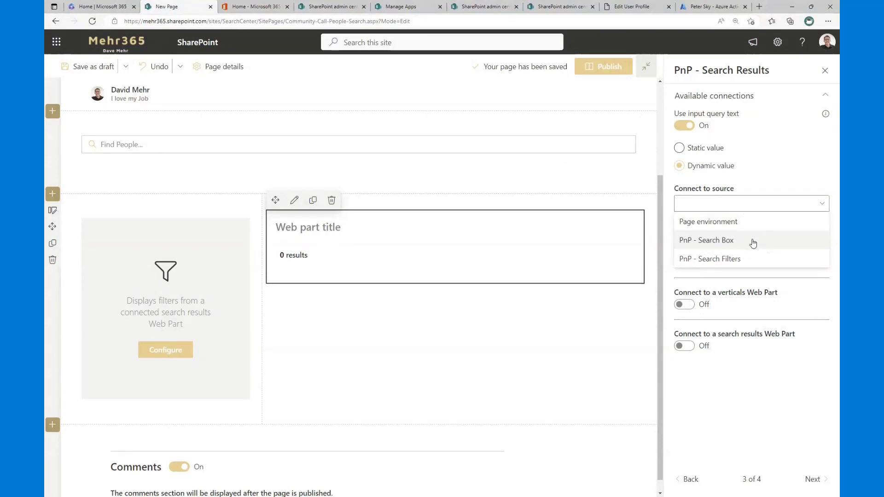
pyautogui.click(753, 242)
pyautogui.click(743, 238)
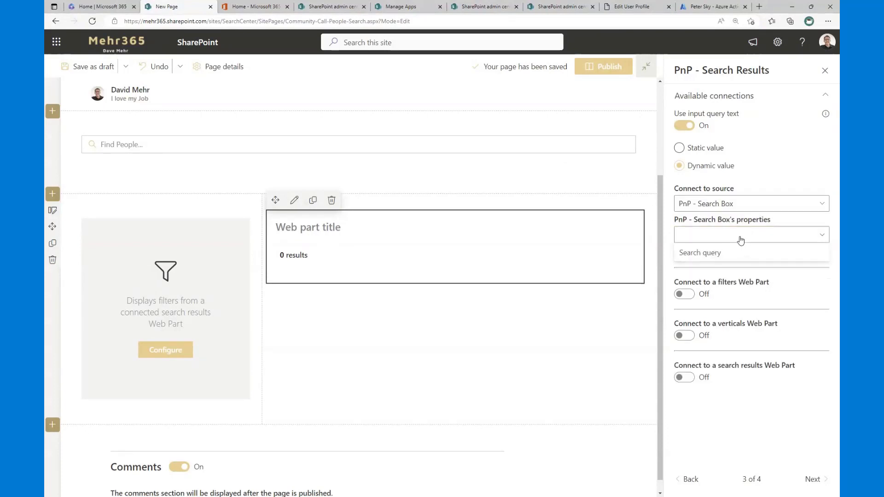
pyautogui.click(737, 252)
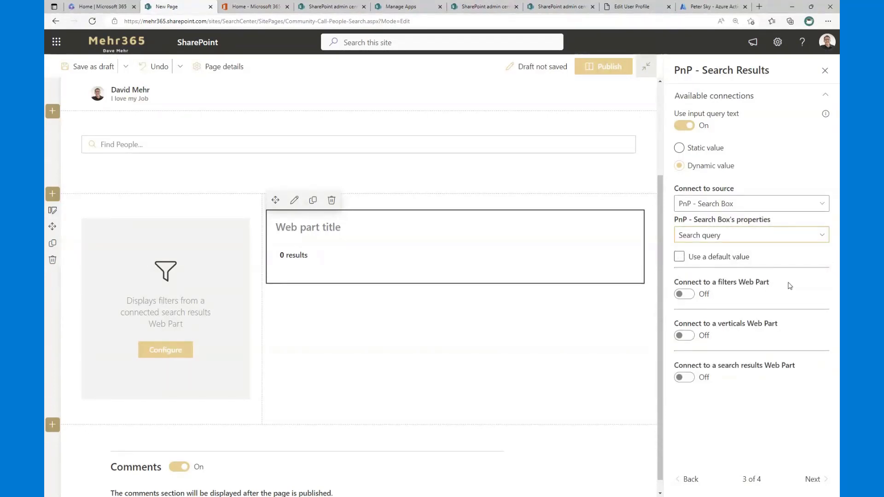
# Step: Give the connected search query a default value of *
pyautogui.click(715, 263)
pyautogui.click(719, 294)
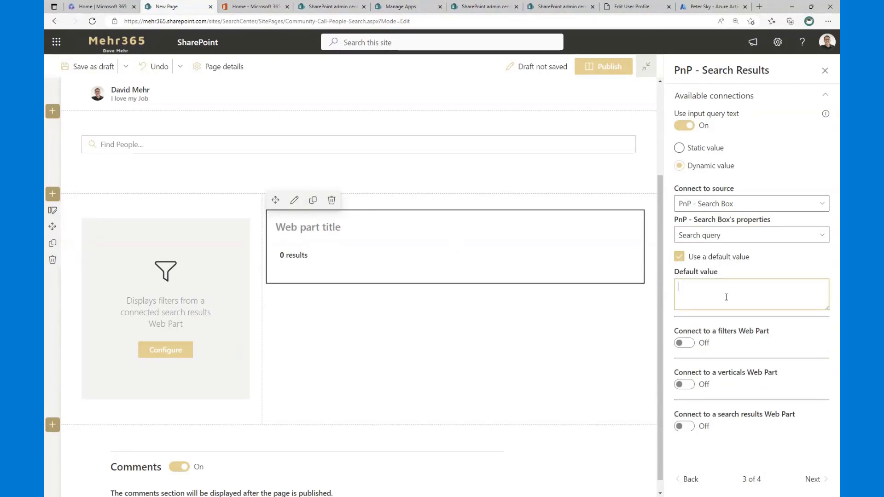
pyautogui.write('*')
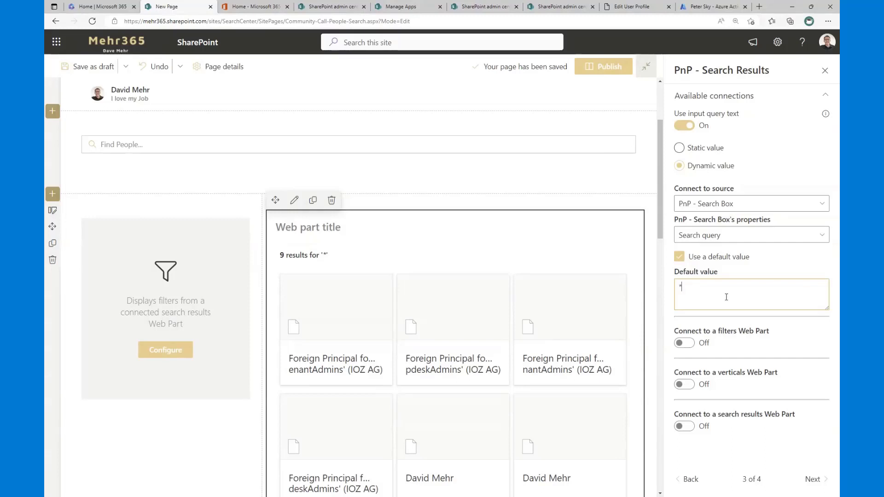
# Step: Publish the page, test a surname search in Find People, then clear it back to 9 results
pyautogui.click(602, 69)
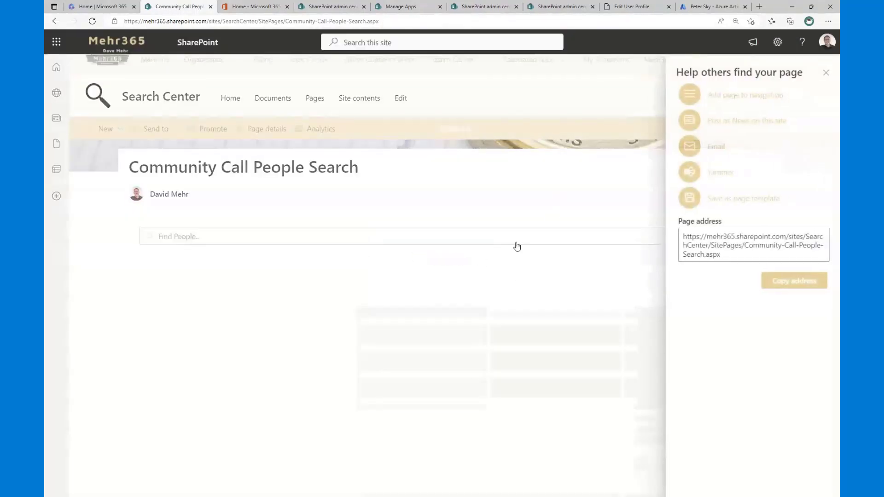
pyautogui.click(825, 78)
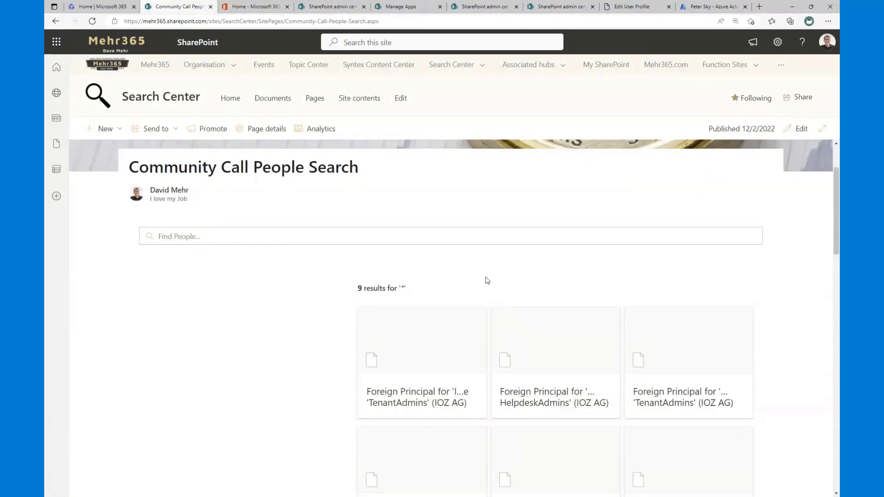
pyautogui.click(478, 234)
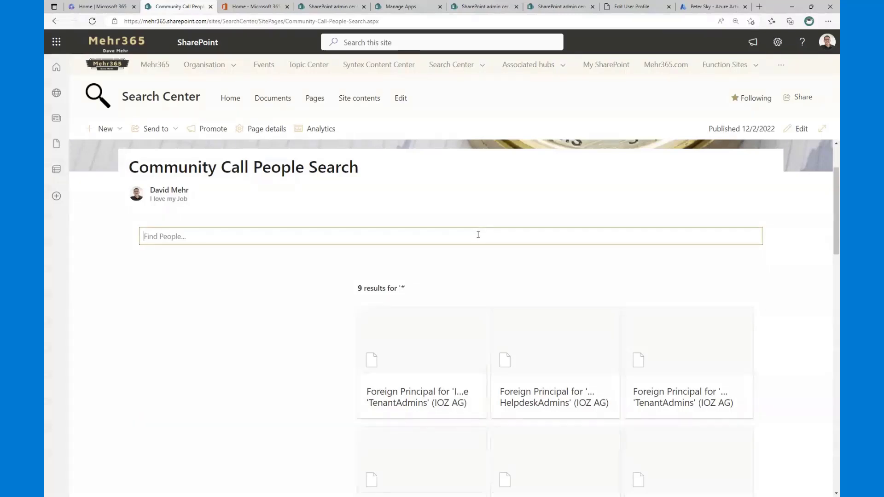
pyautogui.write('sky')
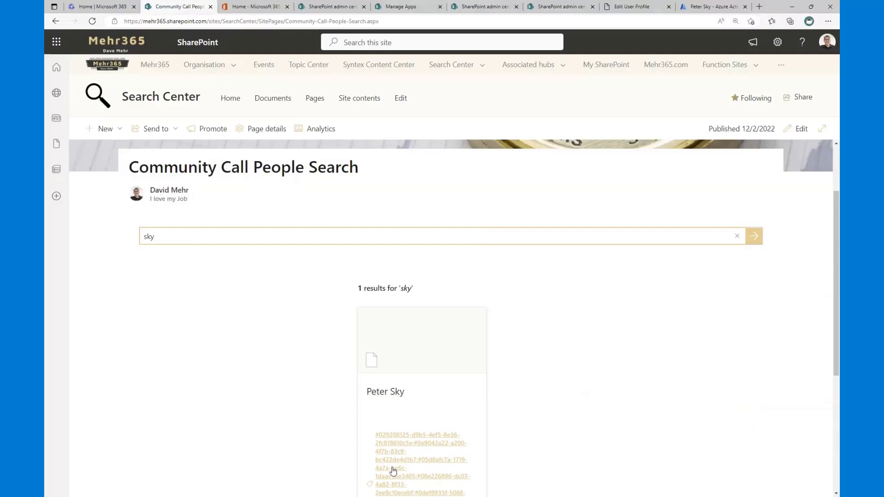
pyautogui.click(741, 241)
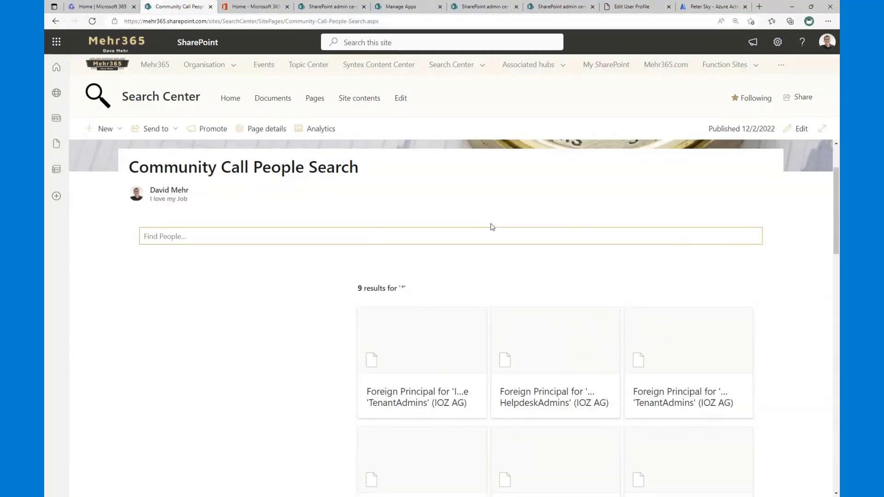
# Step: Review the demo user's profile (Cloud Department, Cloud Expert) and then their Azure AD properties
pyautogui.click(614, 7)
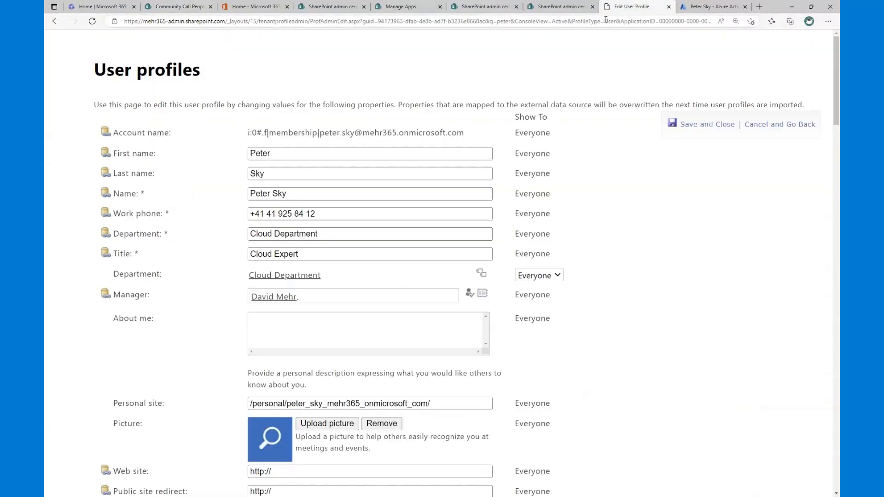
pyautogui.click(55, 21)
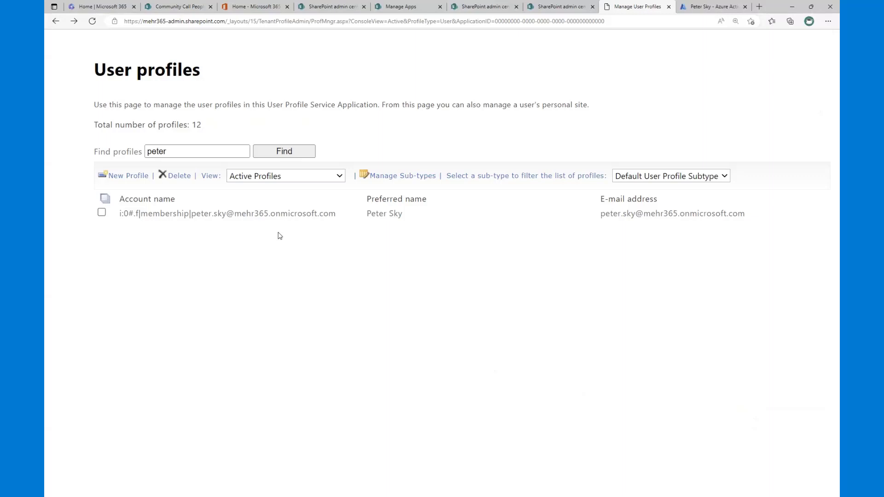
pyautogui.click(226, 152)
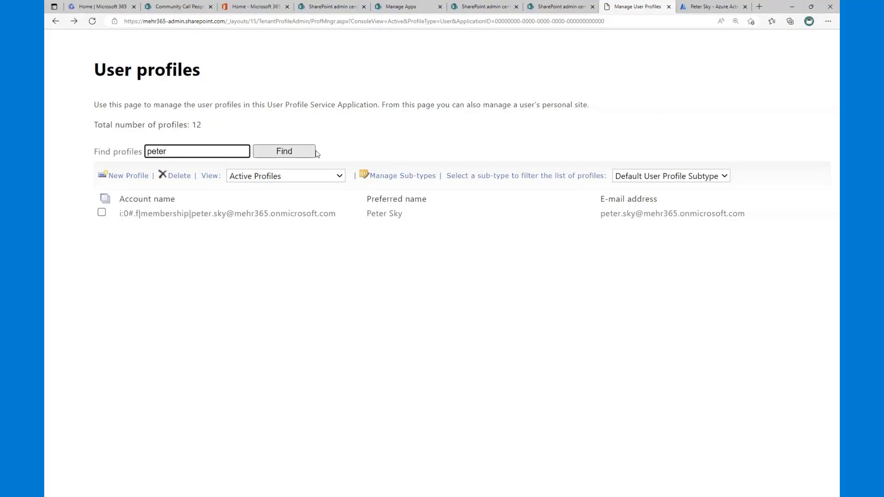
pyautogui.click(295, 224)
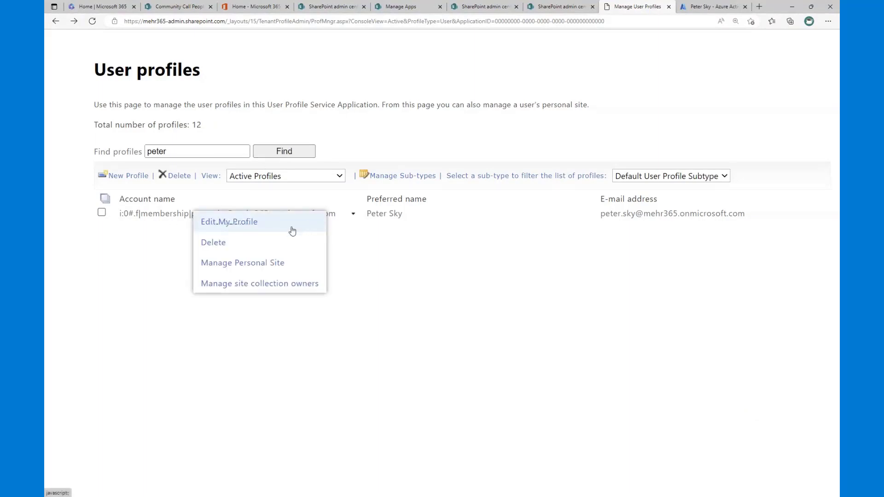
pyautogui.click(290, 229)
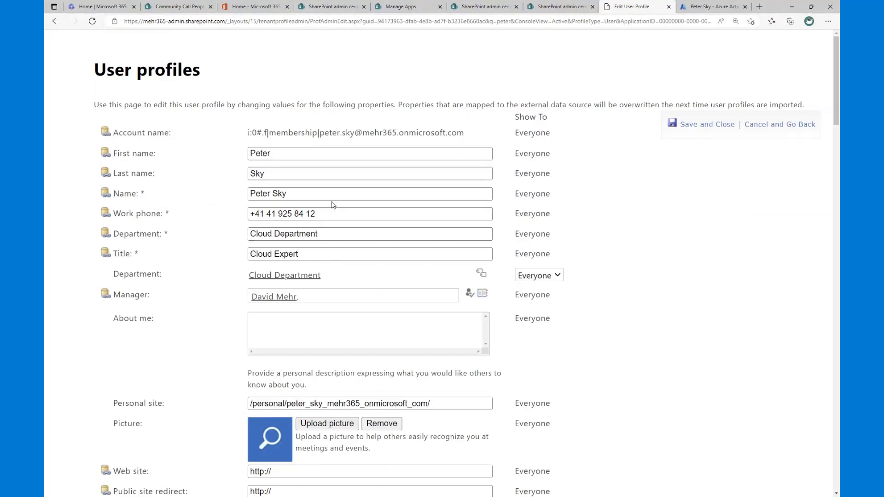
pyautogui.moveTo(103, 136); pyautogui.dragTo(179, 132)
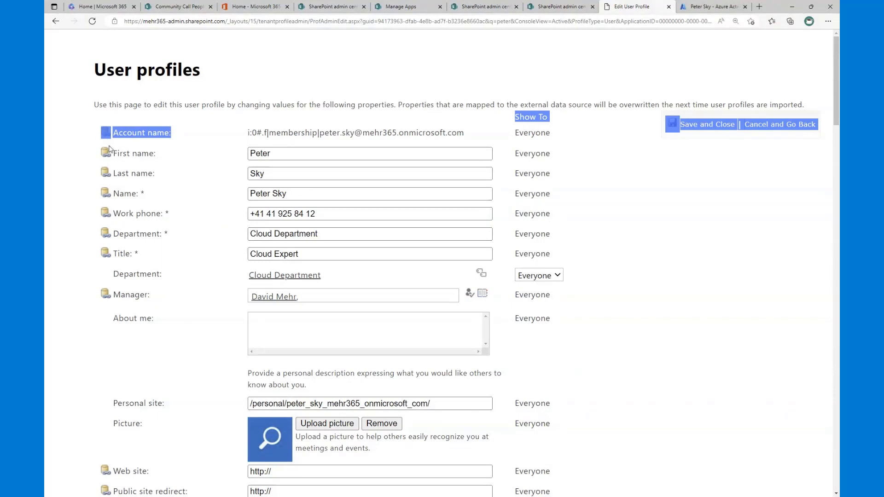
pyautogui.click(95, 157)
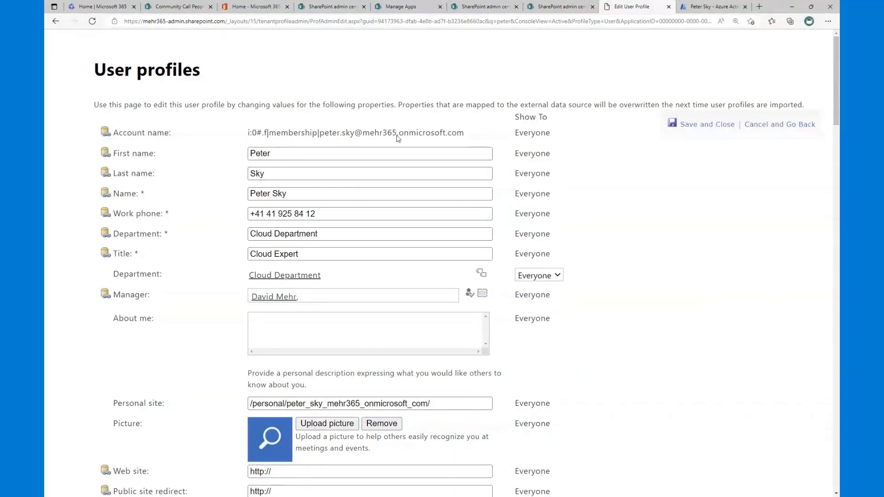
pyautogui.click(696, 8)
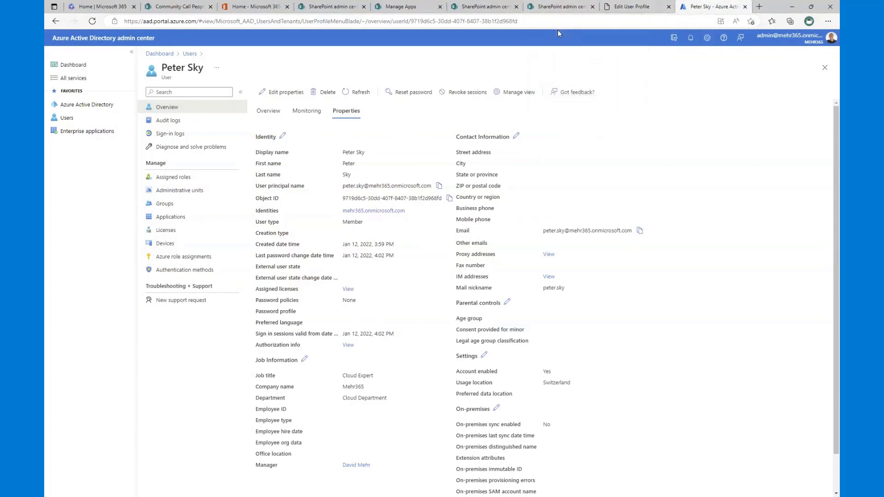
# Step: Switch back to the Community Call People Search browser tab
pyautogui.click(172, 8)
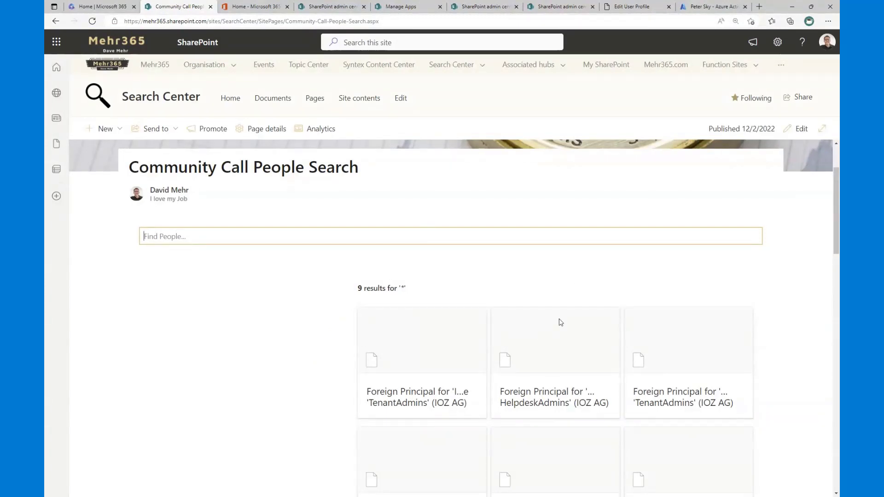
# Step: Add an ascending LastName sort to Search Results, set as default and user-selectable
pyautogui.click(800, 129)
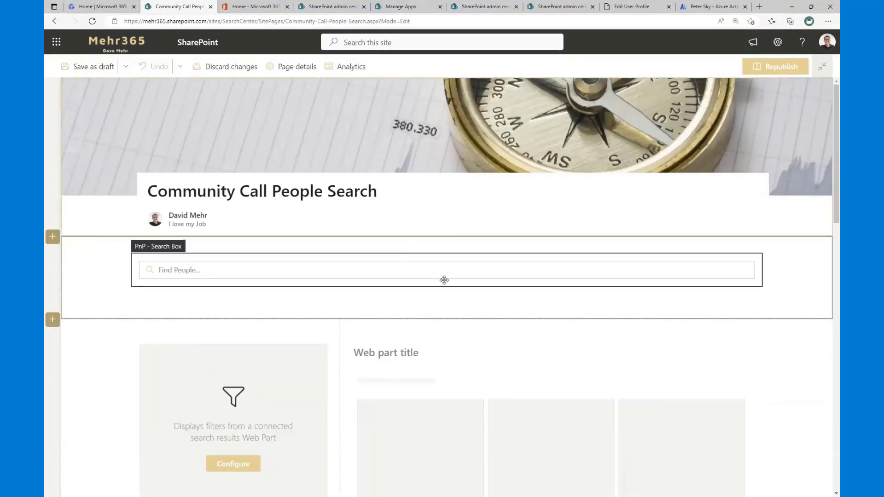
pyautogui.scroll(-4, 444, 280)
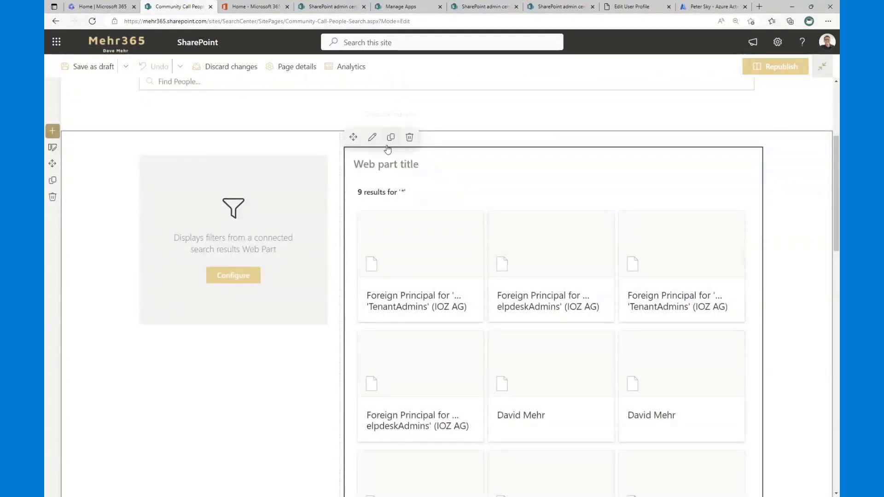
pyautogui.click(372, 137)
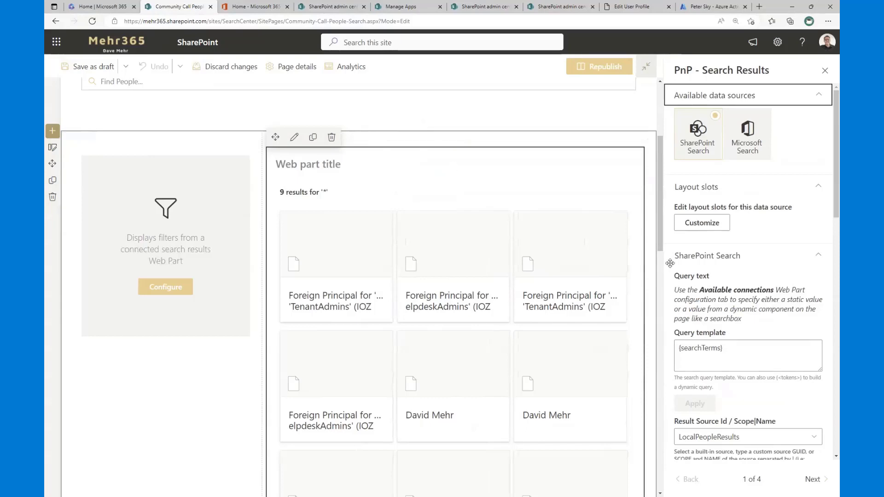
pyautogui.scroll(-3, 744, 285)
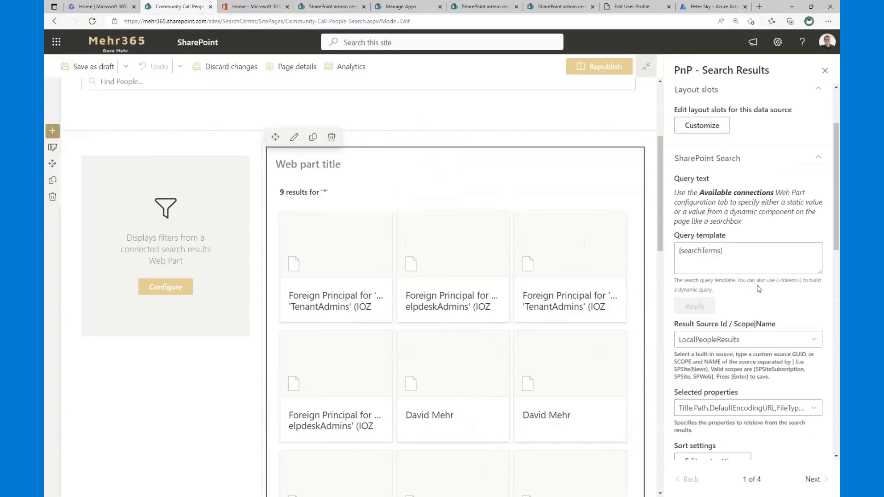
pyautogui.scroll(-5, 763, 292)
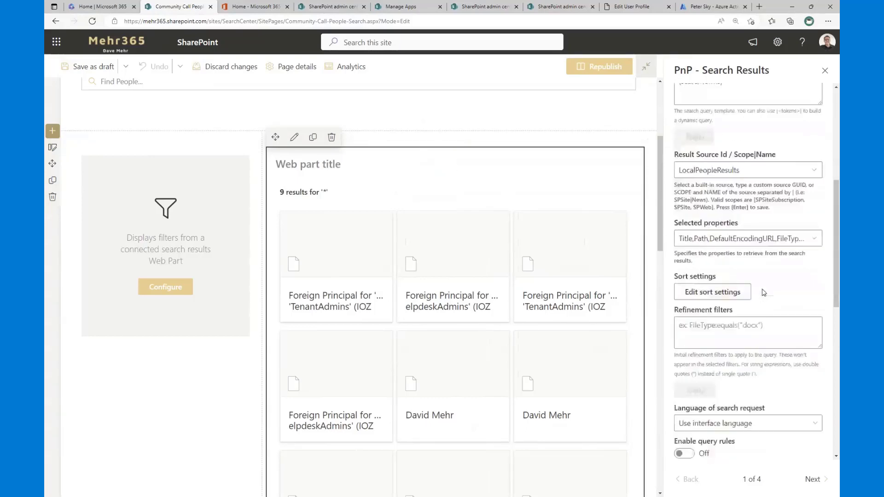
pyautogui.scroll(1, 768, 289)
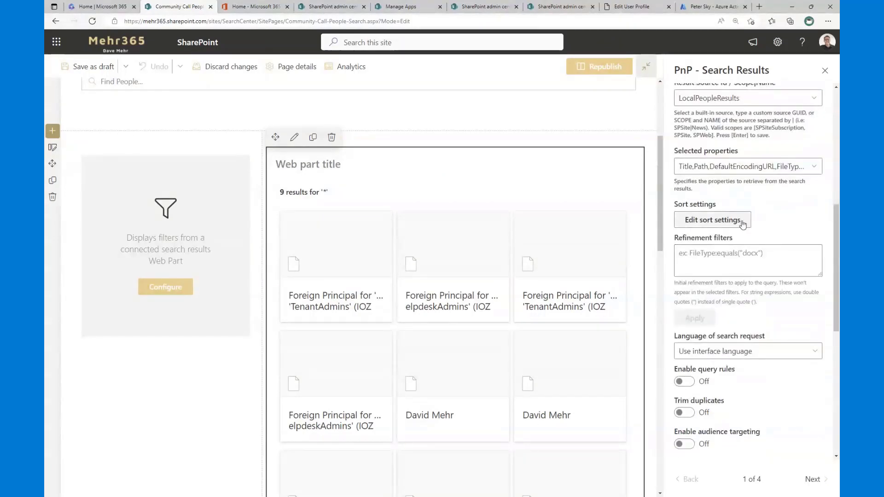
pyautogui.click(719, 223)
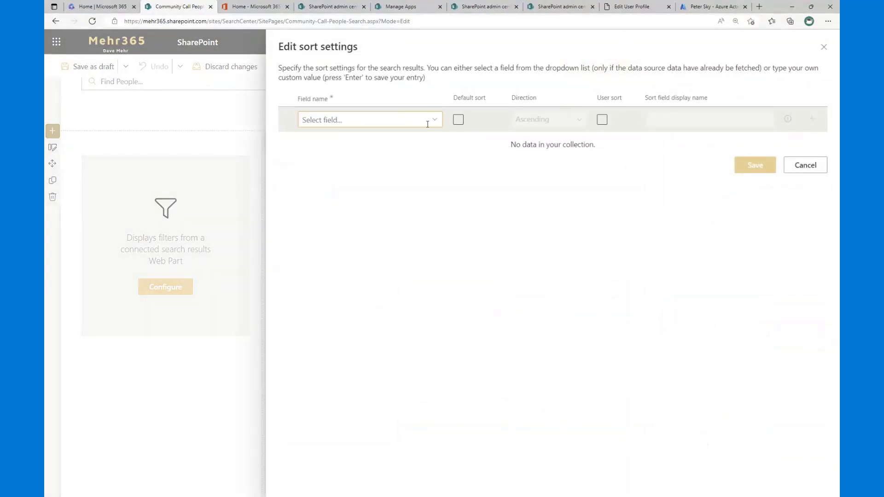
pyautogui.write('LastName')
pyautogui.click(458, 119)
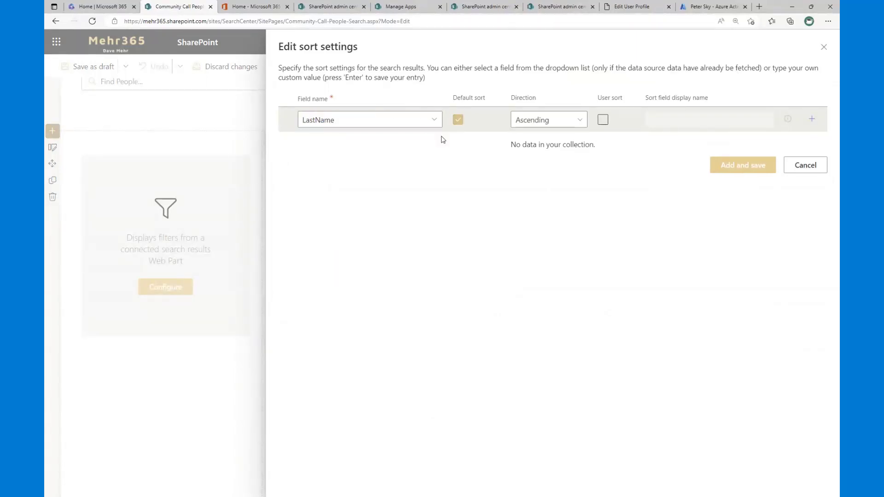
pyautogui.click(603, 120)
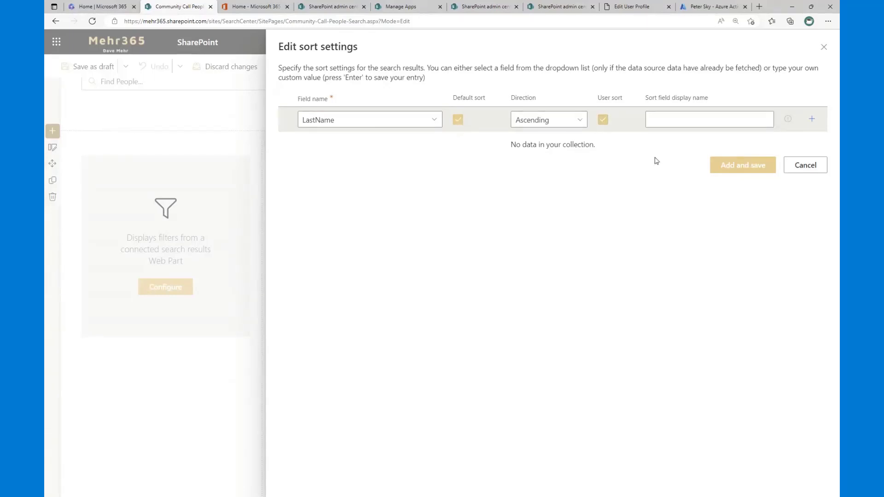
pyautogui.click(735, 165)
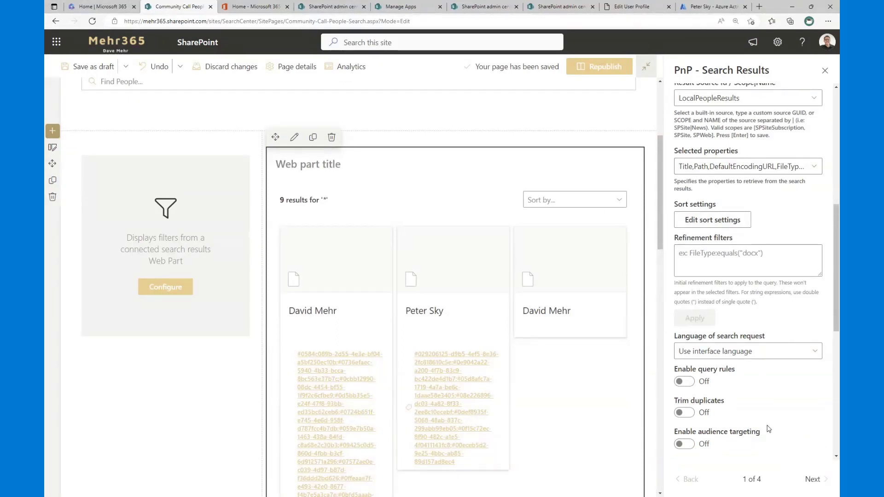
# Step: Switch the Search Results layout to People and scroll through its Common and Layout options
pyautogui.scroll(-3, 768, 429)
pyautogui.click(813, 480)
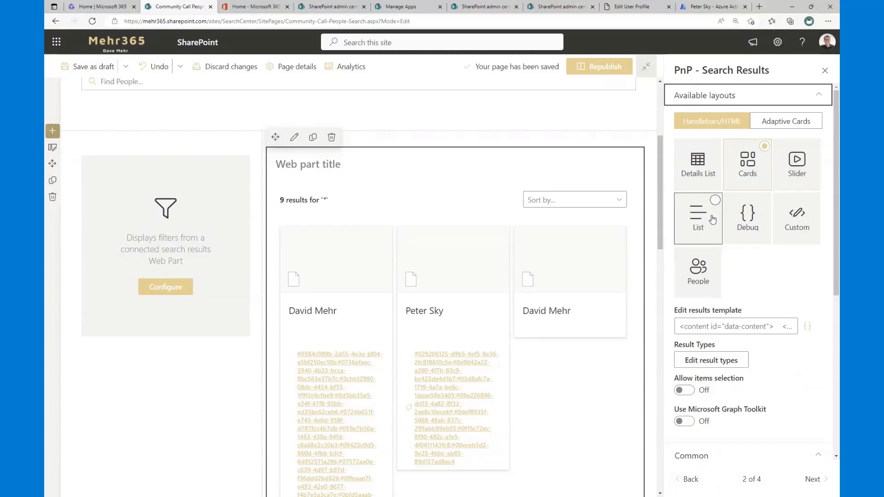
pyautogui.click(699, 276)
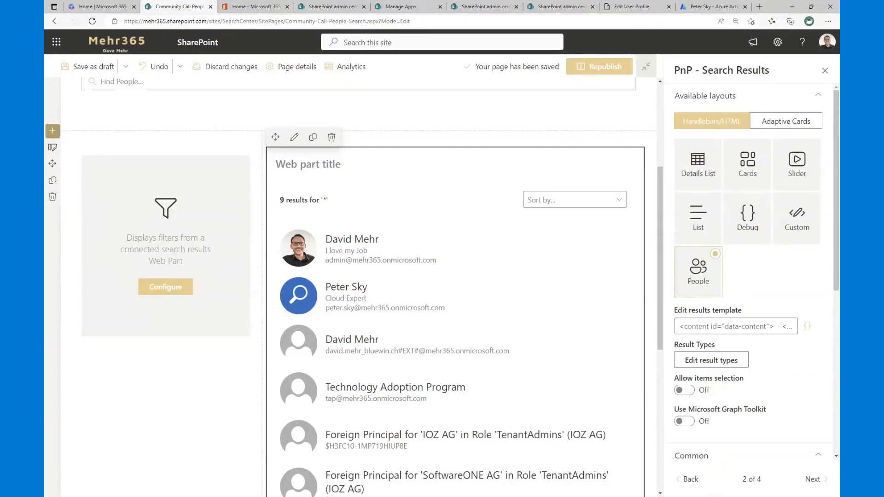
pyautogui.scroll(-3, 759, 286)
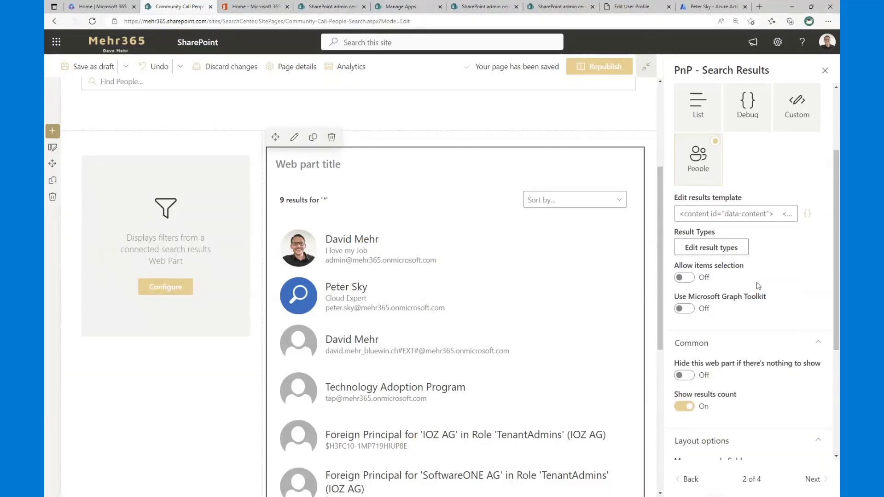
pyautogui.scroll(-3, 759, 280)
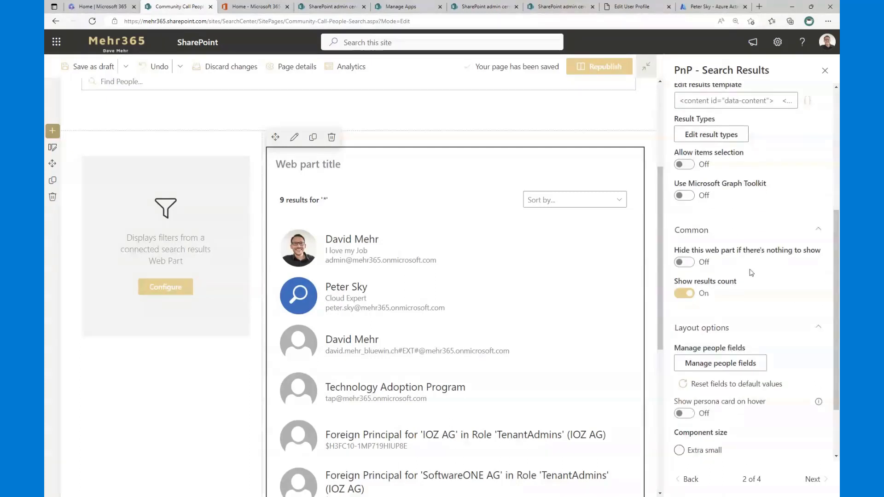
pyautogui.scroll(-2, 755, 265)
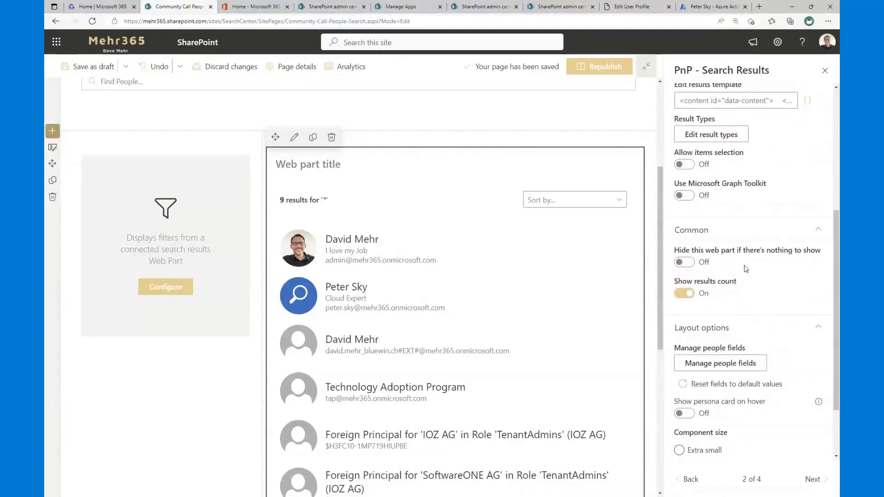
pyautogui.scroll(-1, 762, 256)
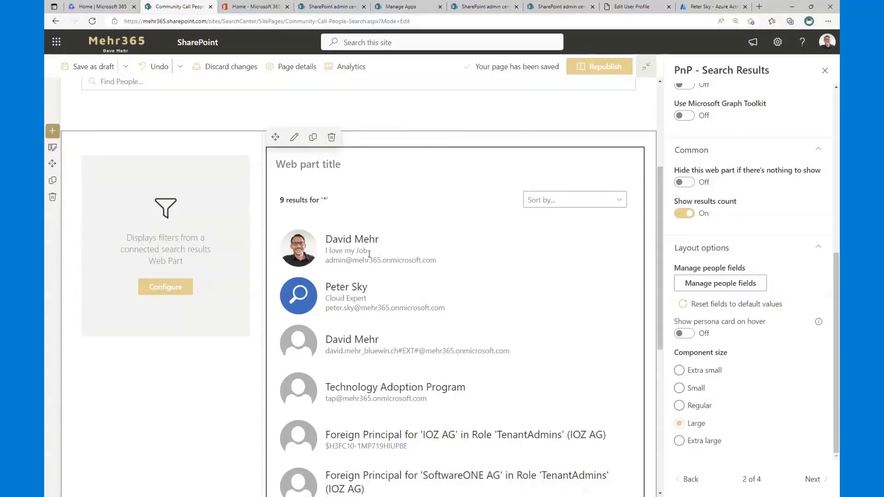
# Step: Turn on 'Show persona card on hover' and preview a result's card with its email and chat options
pyautogui.click(685, 334)
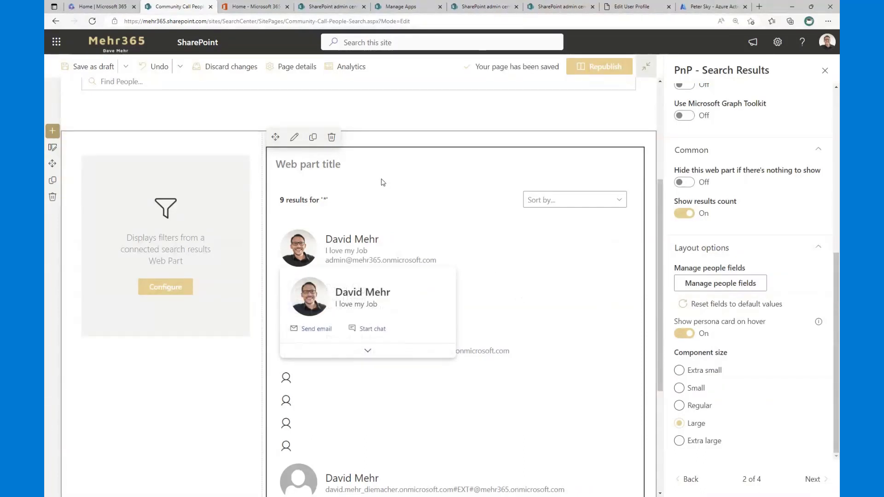
pyautogui.moveTo(304, 257)
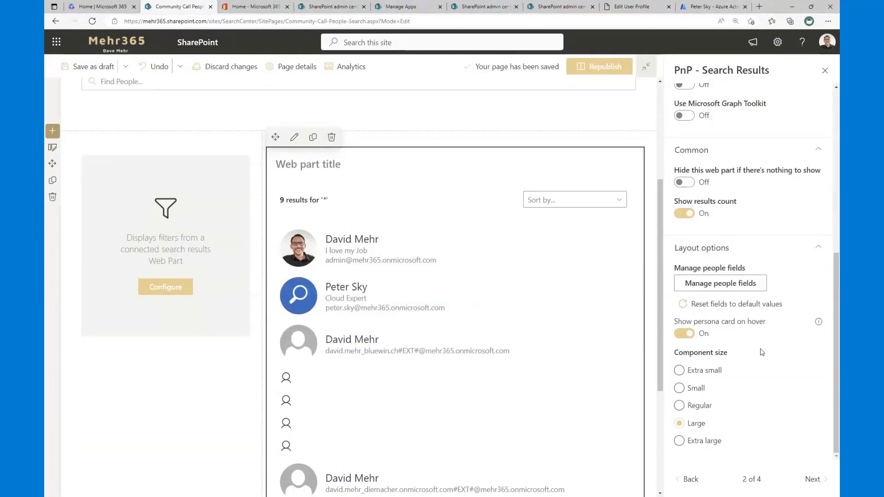
pyautogui.moveTo(818, 327)
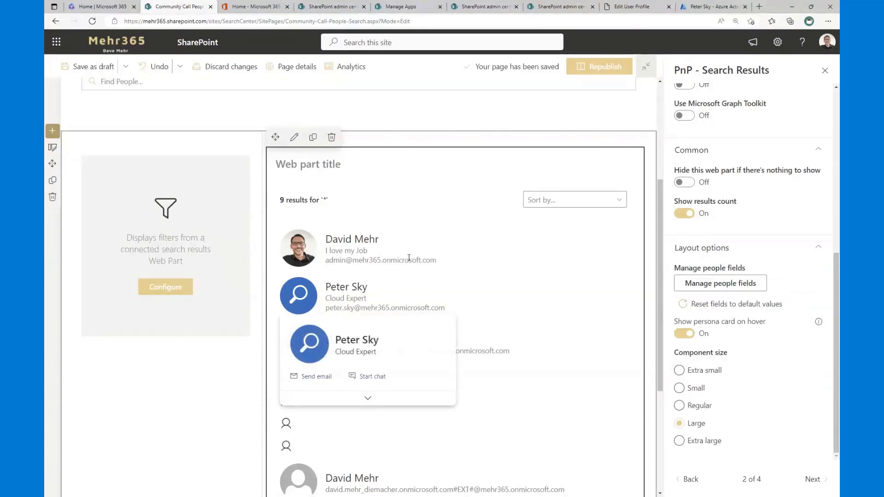
pyautogui.click(407, 7)
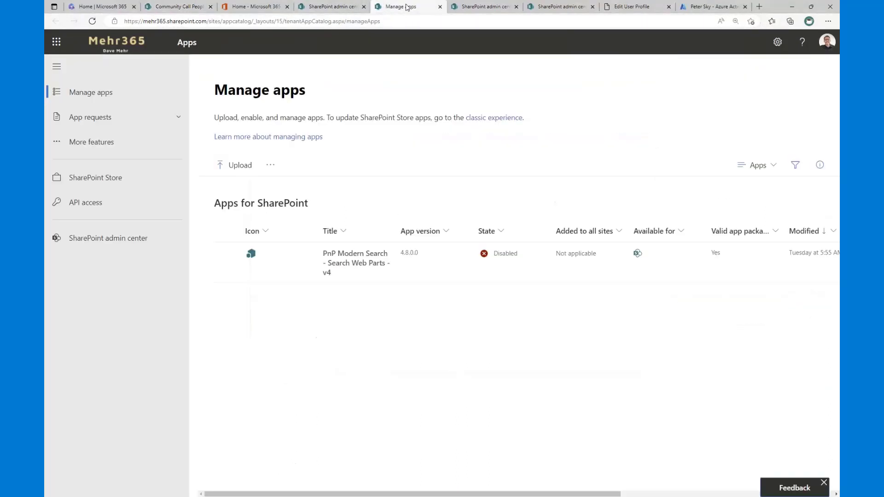
pyautogui.click(128, 207)
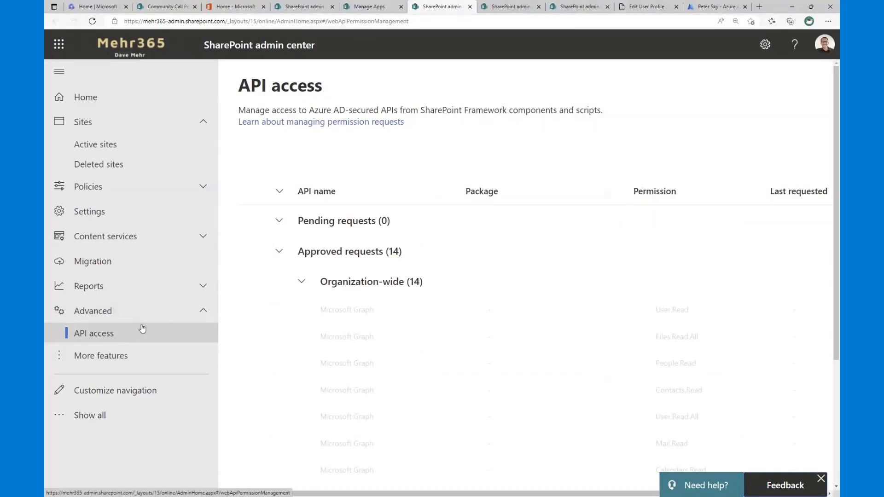
pyautogui.click(279, 191)
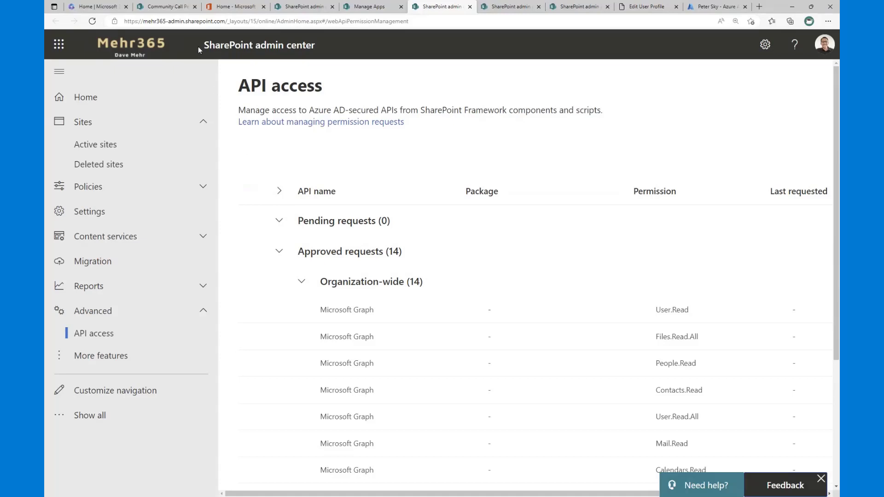
pyautogui.click(167, 7)
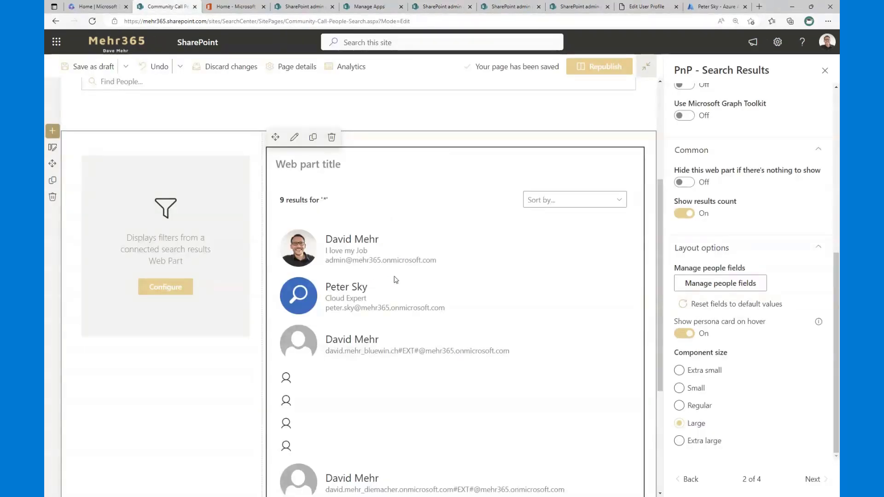
# Step: Republish the people search page so it shows its 9 people results, then return to the Search Query Tool
pyautogui.click(588, 67)
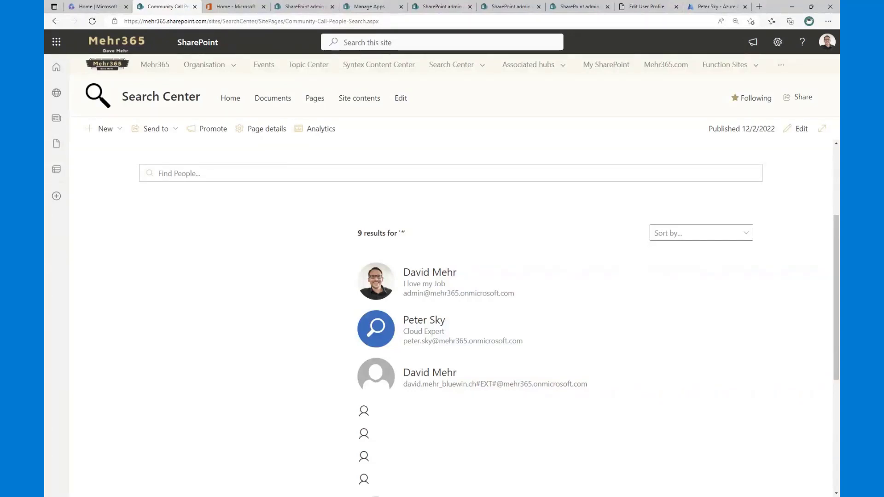
pyautogui.hotkey('alt', 'Tab')
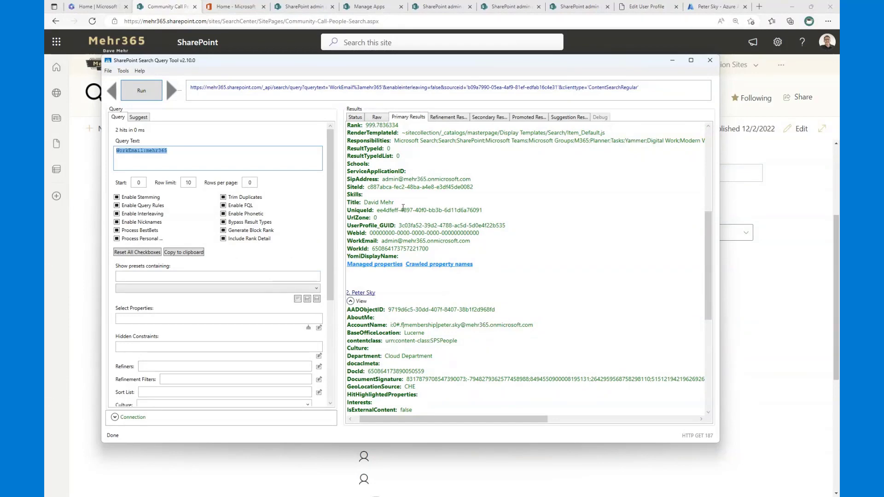
# Step: Replace the WorkEmail query text with * and run it
pyautogui.scroll(8, 403, 207)
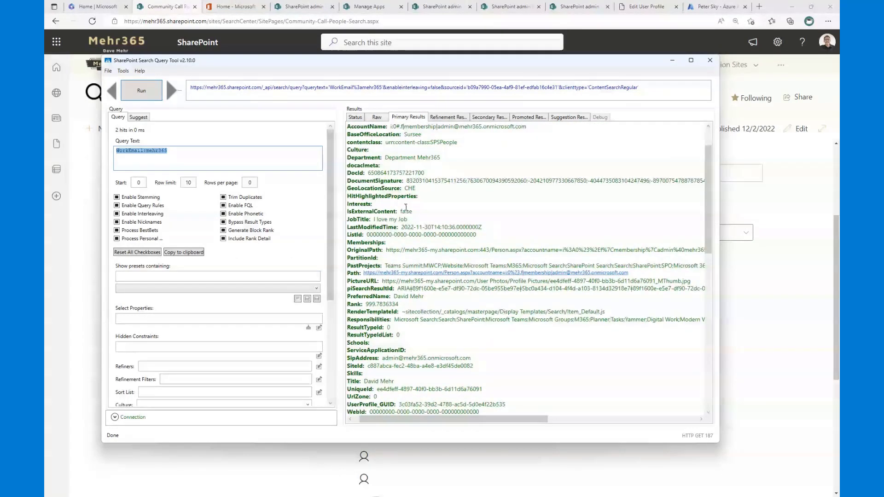
pyautogui.scroll(2, 406, 208)
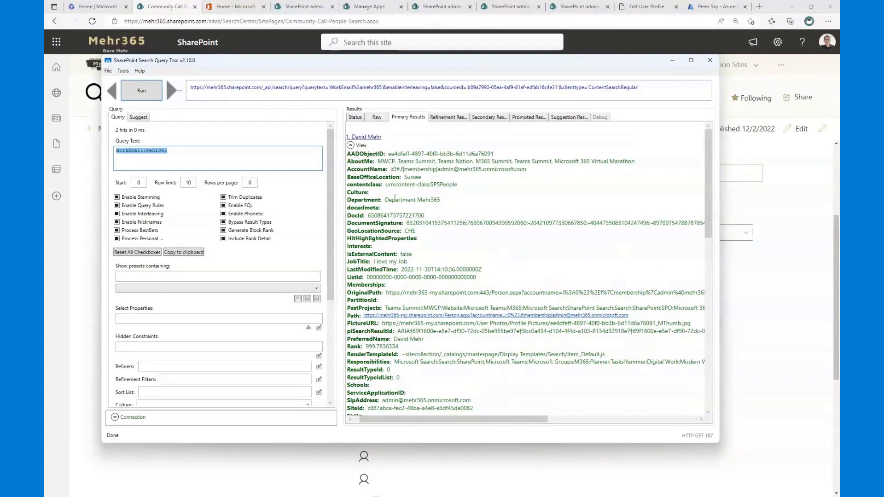
pyautogui.scroll(-2, 396, 203)
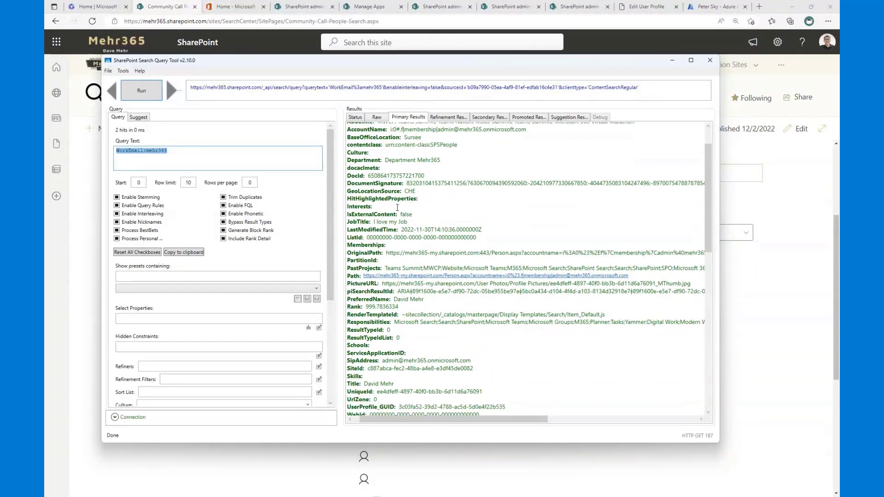
pyautogui.scroll(-2, 399, 188)
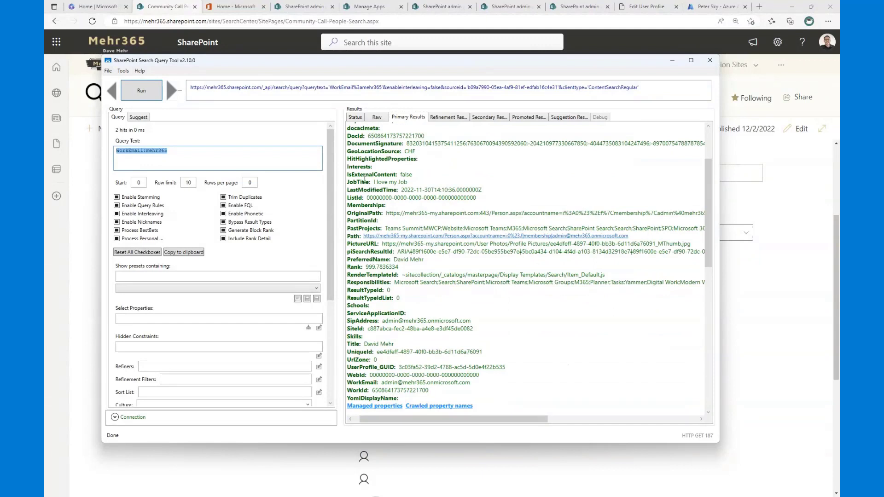
pyautogui.click(211, 158)
pyautogui.hotkey('ctrl', 'a')
pyautogui.write('*')
pyautogui.click(152, 88)
# Step: Set the Result Source Id to Local People Results
pyautogui.scroll(-3, 229, 381)
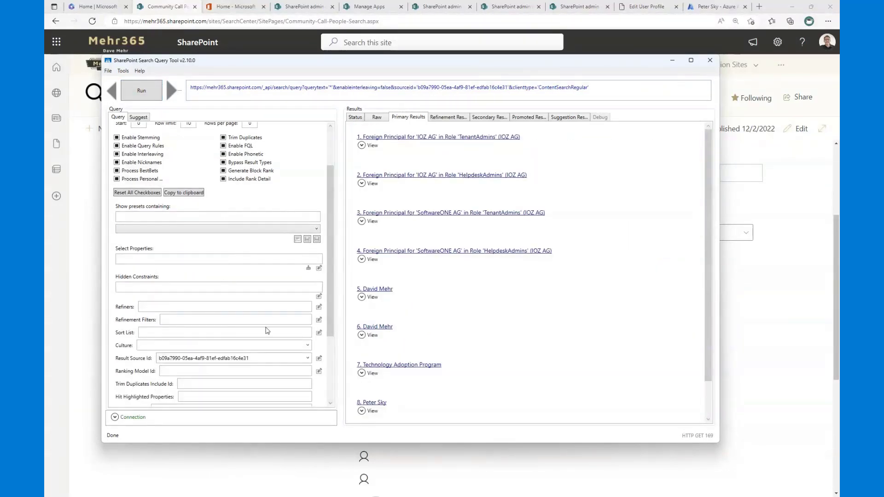
pyautogui.click(309, 360)
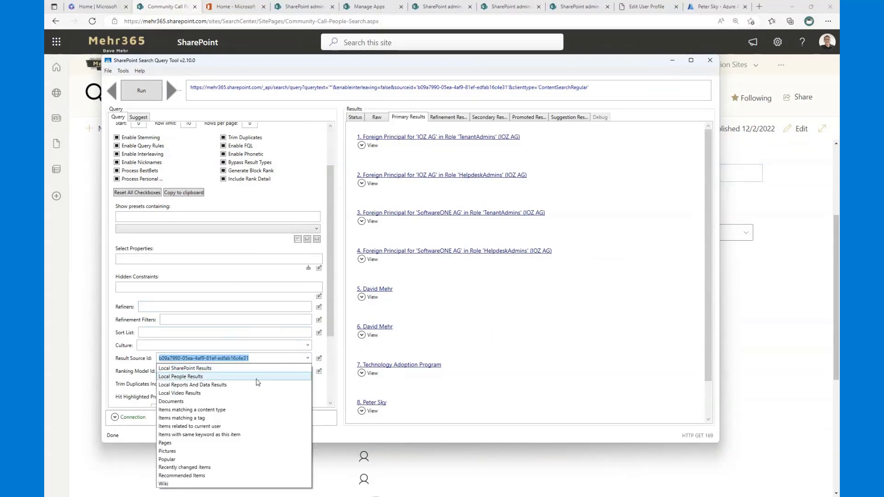
pyautogui.click(196, 377)
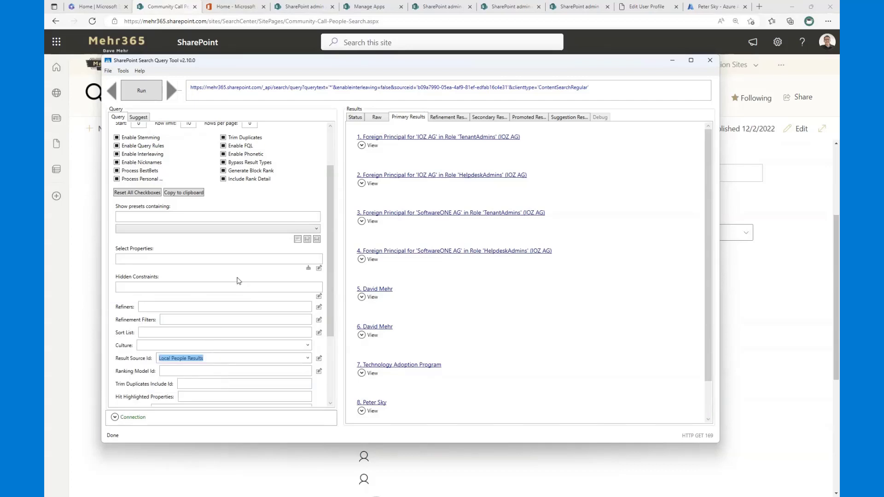
pyautogui.scroll(3, 239, 281)
pyautogui.click(166, 160)
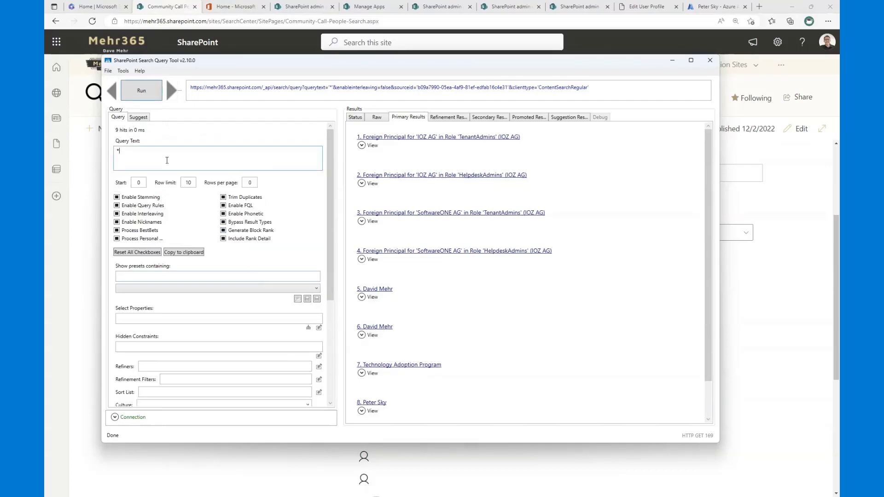
# Step: Rerun the * query and confirm in the status details that it returns 9 total rows
pyautogui.click(142, 92)
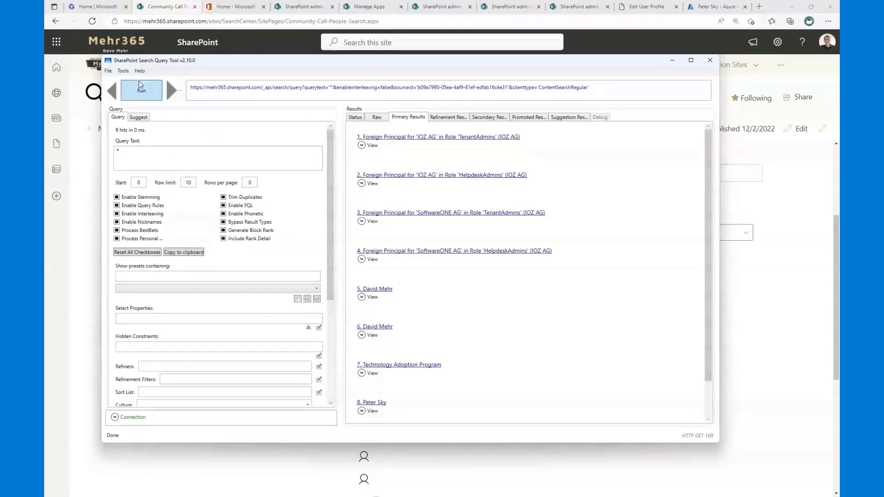
pyautogui.click(172, 160)
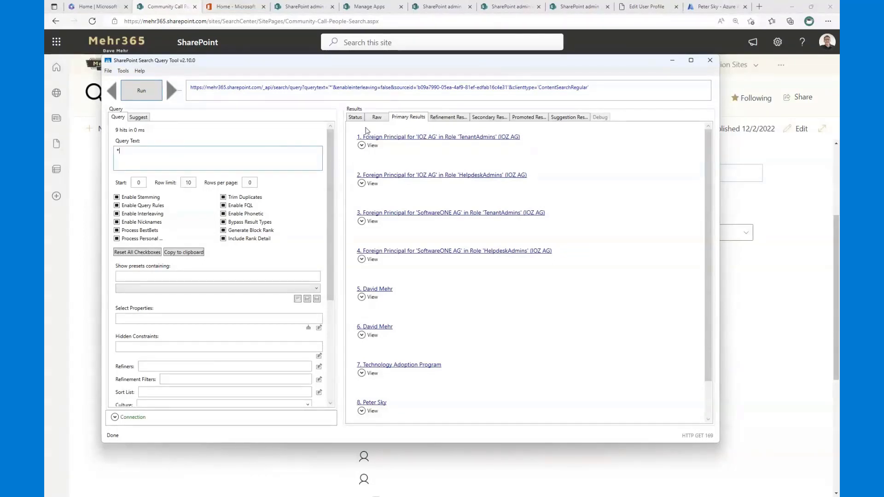
pyautogui.click(355, 118)
pyautogui.moveTo(417, 174); pyautogui.dragTo(391, 174)
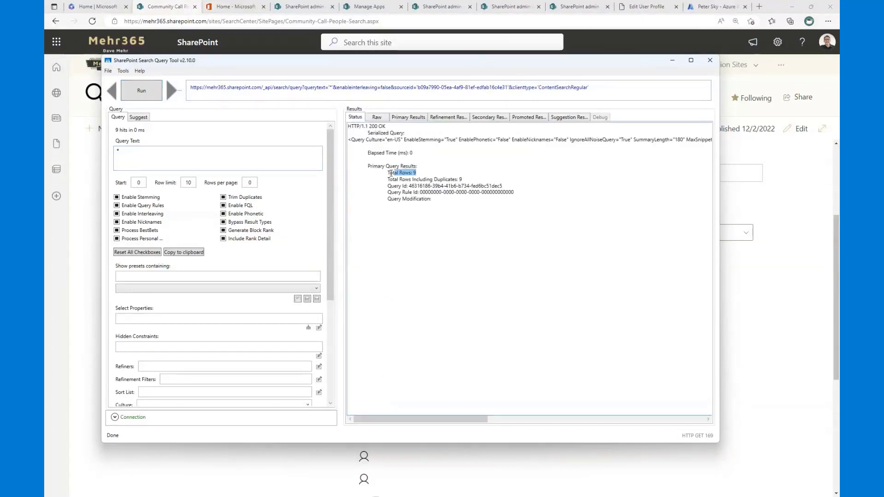
pyautogui.click(408, 118)
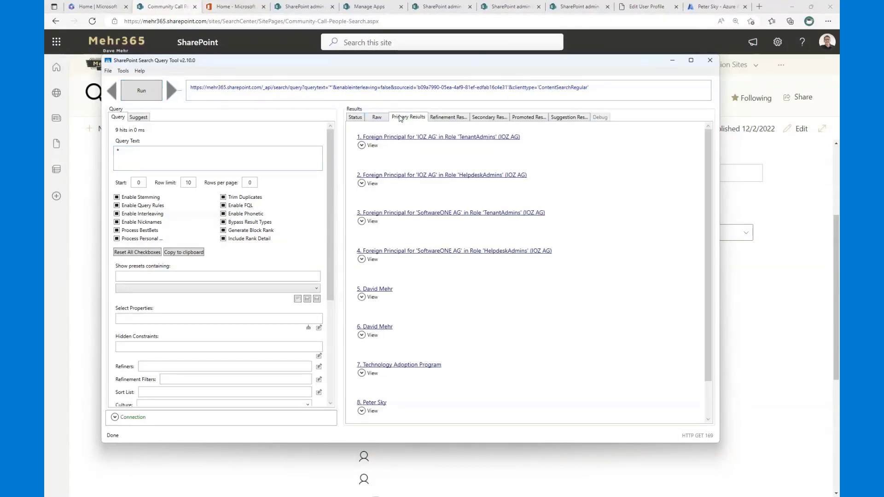
# Step: Expand the eighth result's properties and find the WorkEmail property
pyautogui.scroll(-2, 393, 247)
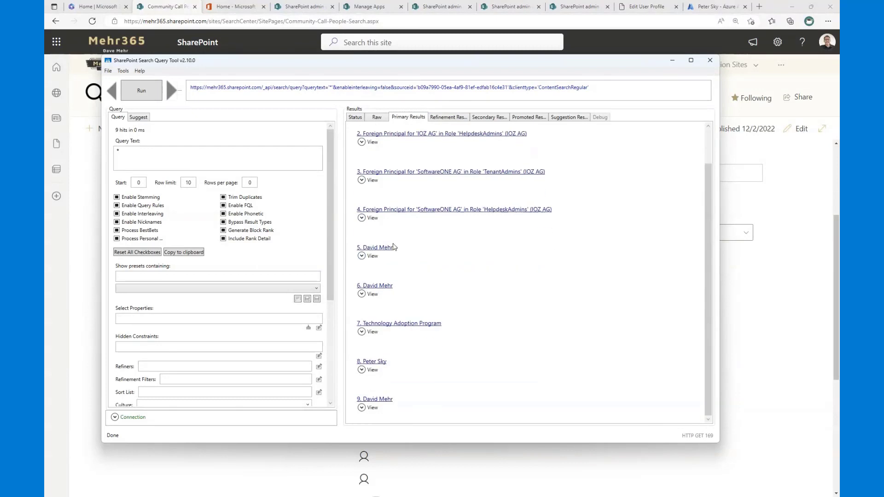
pyautogui.click(362, 371)
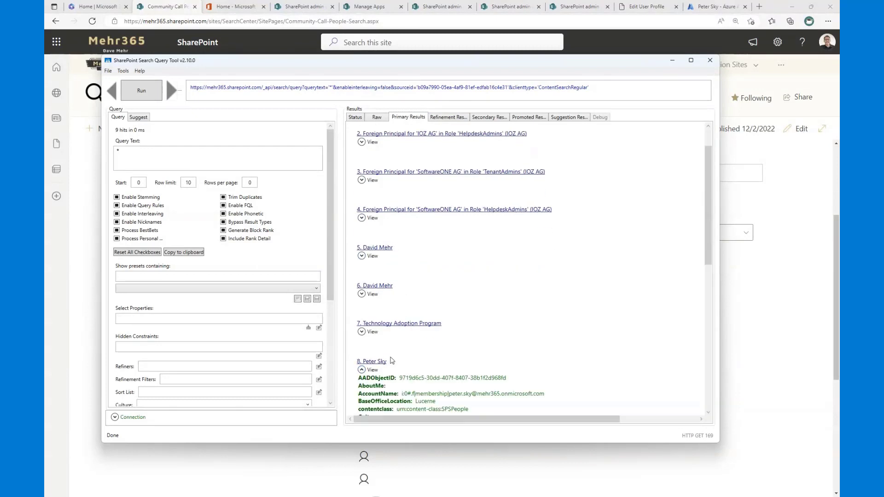
pyautogui.scroll(-2, 490, 296)
pyautogui.scroll(-3, 497, 300)
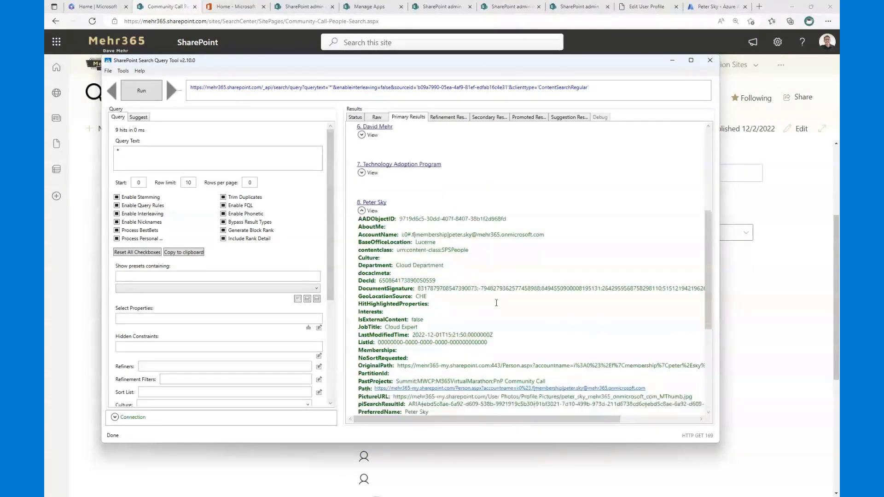
pyautogui.scroll(-3, 428, 235)
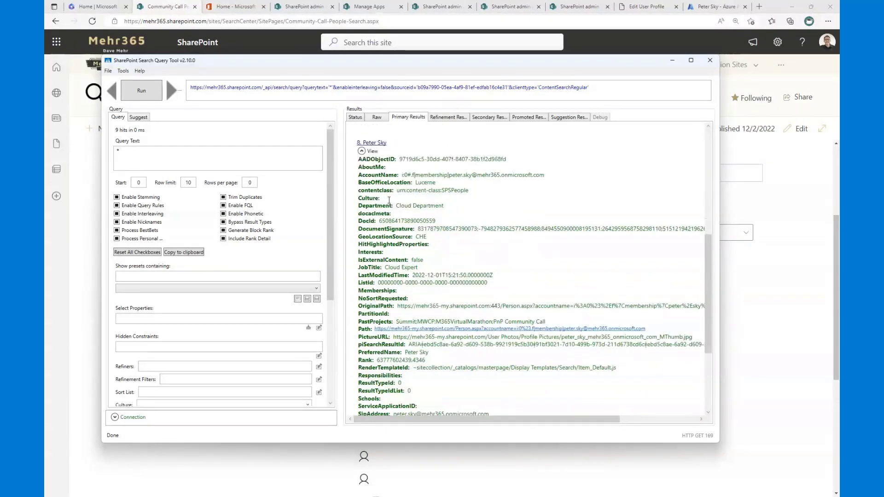
pyautogui.scroll(-3, 377, 353)
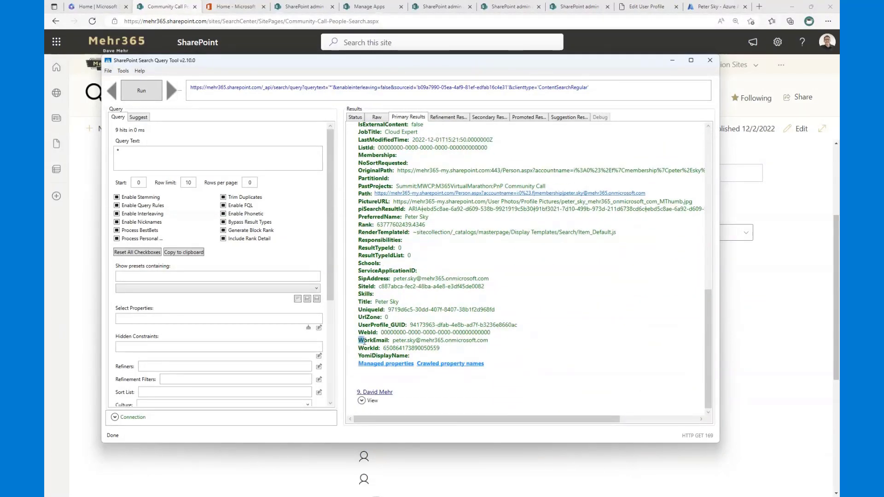
pyautogui.moveTo(363, 341); pyautogui.dragTo(391, 341)
pyautogui.scroll(15, 397, 336)
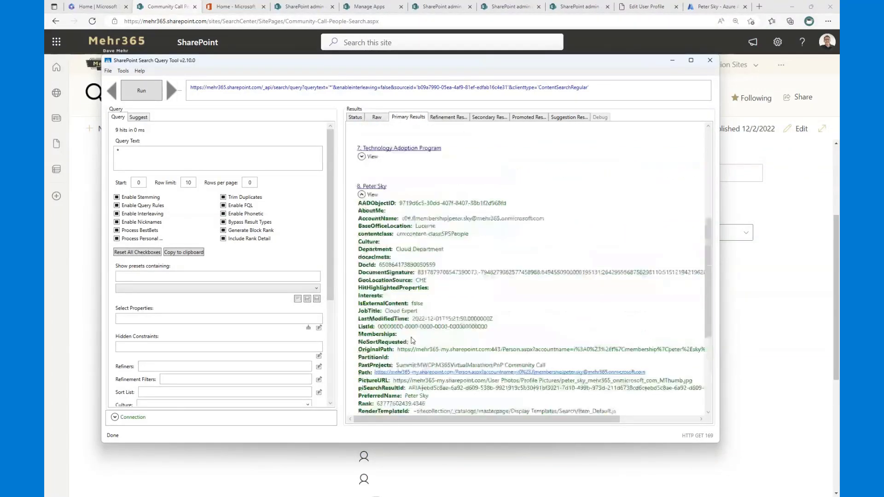
# Step: Expand the fifth result and check its AccountName and WorkEmail domain
pyautogui.click(362, 297)
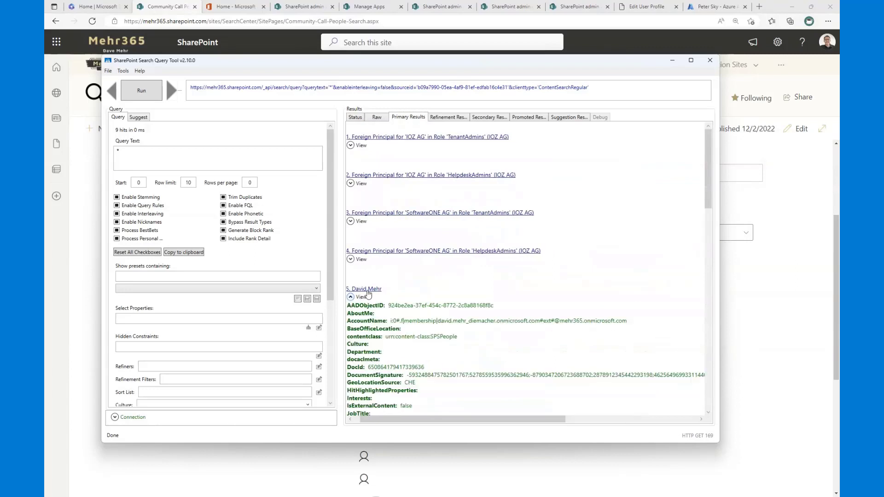
pyautogui.scroll(-1, 399, 265)
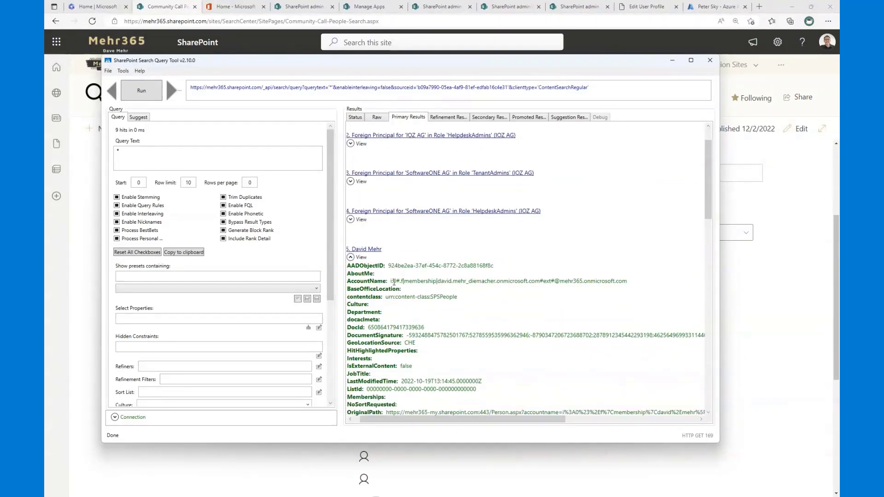
pyautogui.moveTo(392, 281); pyautogui.dragTo(594, 280)
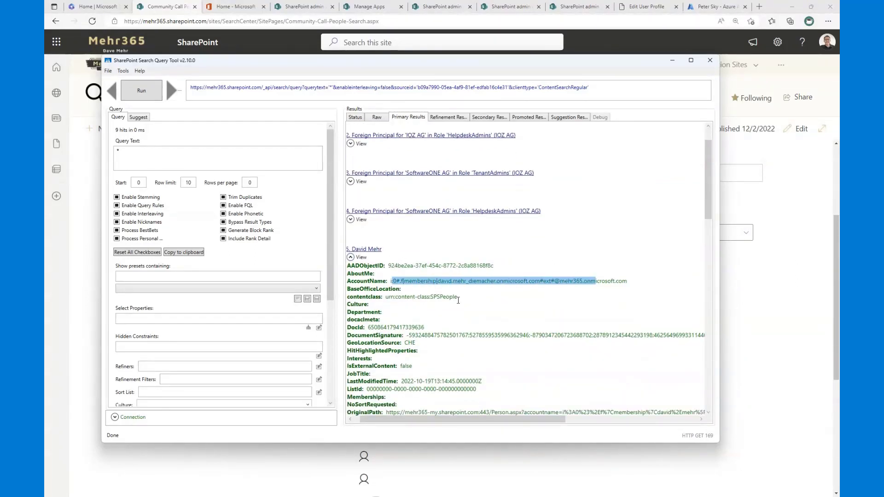
pyautogui.scroll(-10, 458, 300)
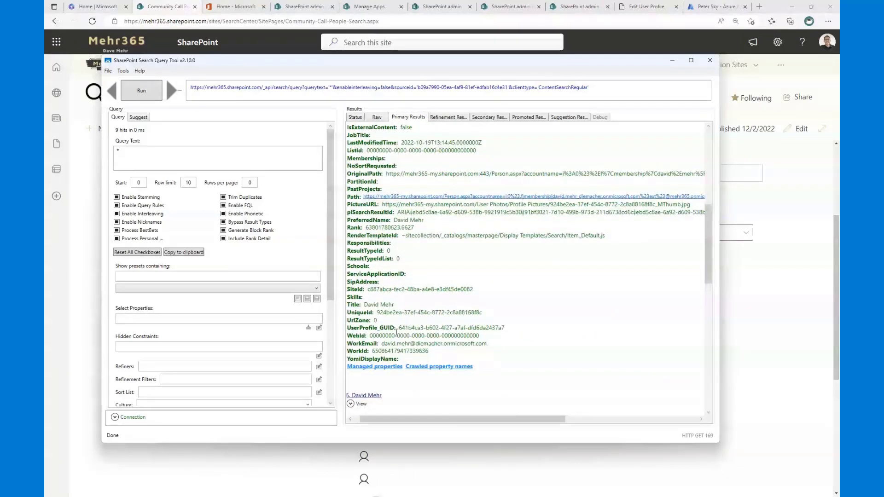
pyautogui.moveTo(420, 344); pyautogui.dragTo(364, 349)
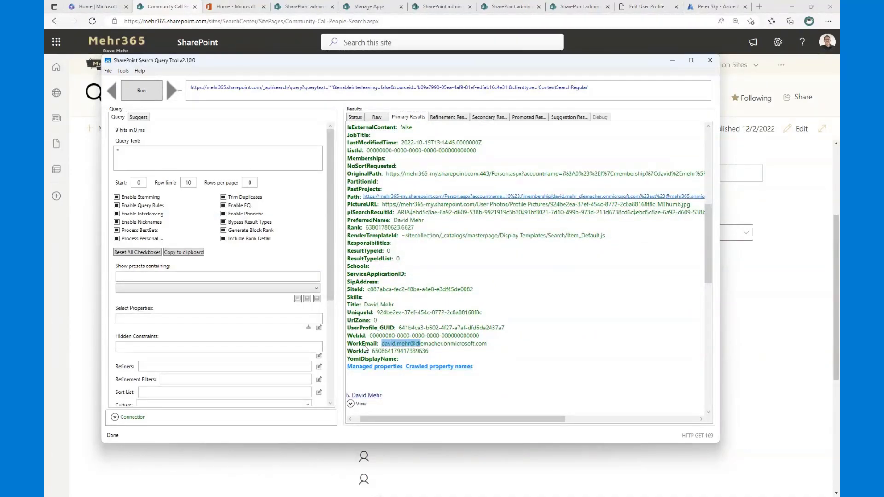
pyautogui.doubleClick(183, 159)
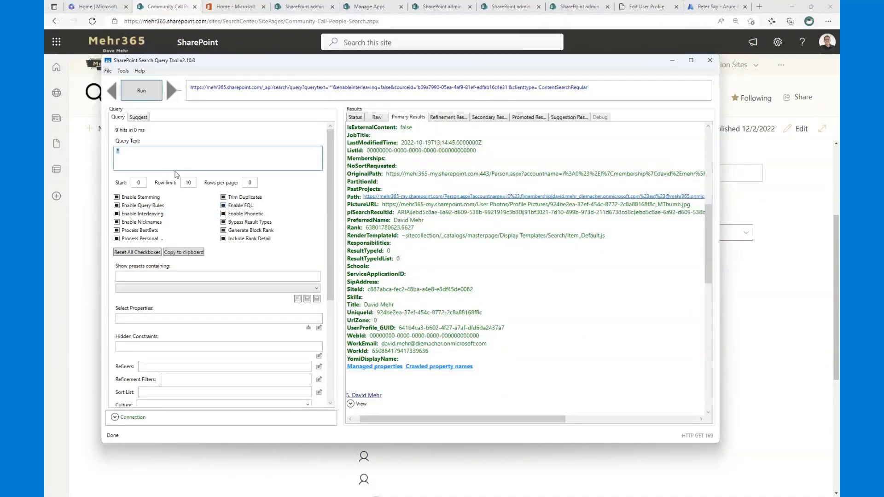
# Step: Run the query workemail:mehr365 for 2 hits, copy it, and return to the SharePoint page
pyautogui.write('work')
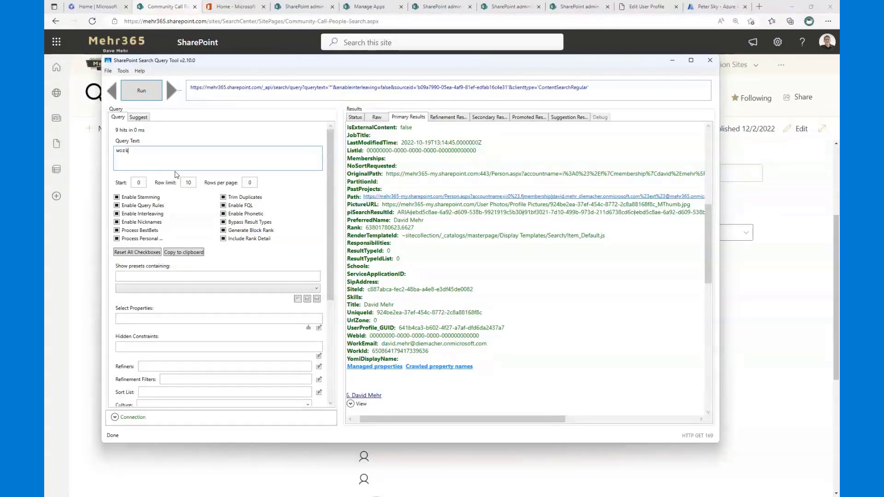
pyautogui.write('email:mehr365')
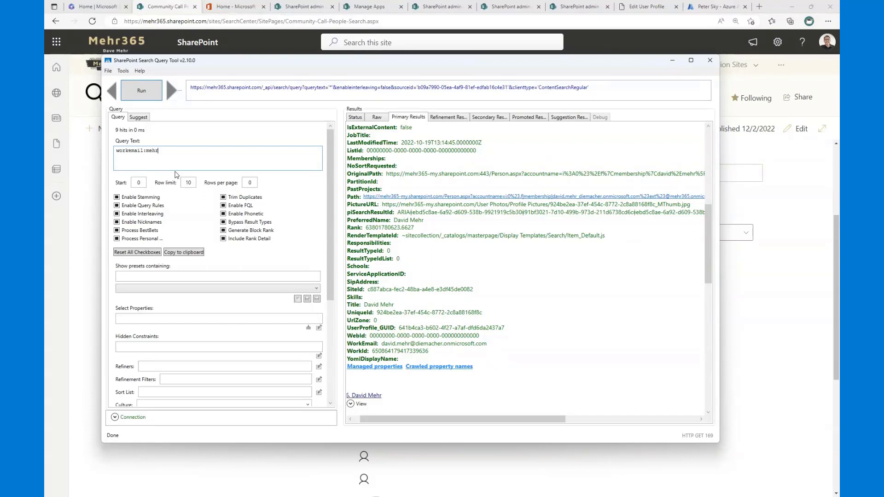
pyautogui.click(144, 97)
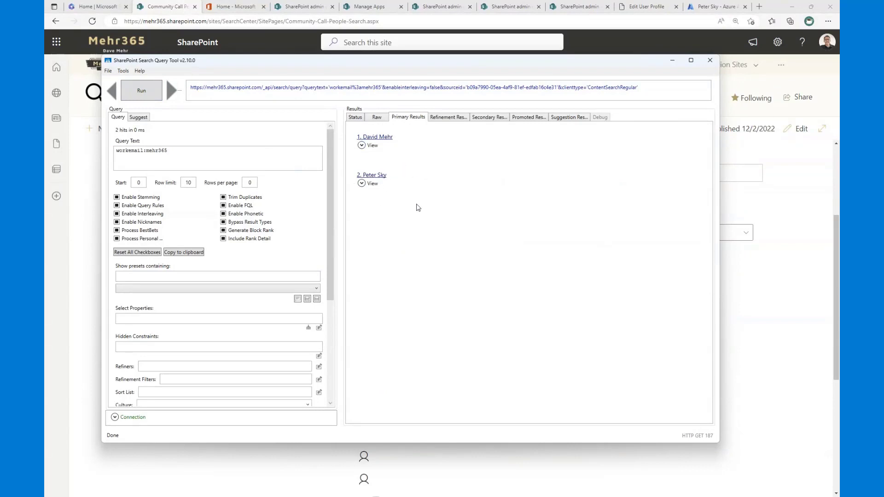
pyautogui.doubleClick(223, 161)
pyautogui.hotkey('ctrl', 'a')
pyautogui.hotkey('ctrl', 'c')
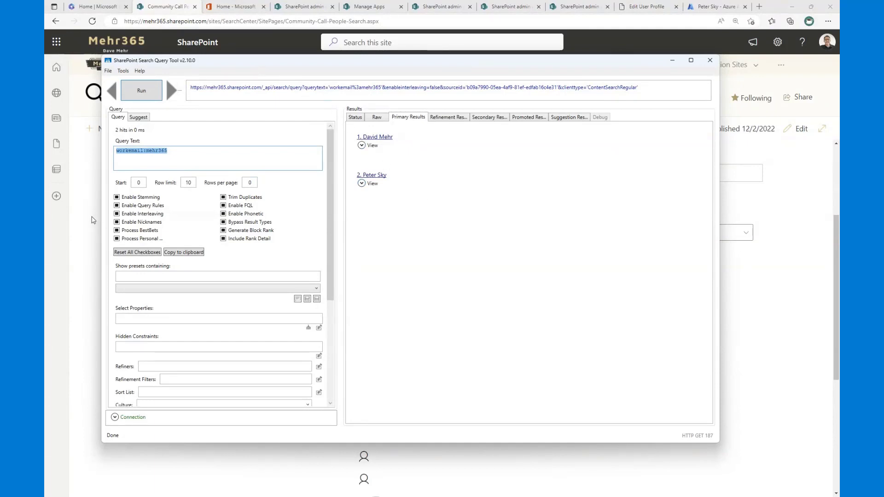
pyautogui.click(97, 242)
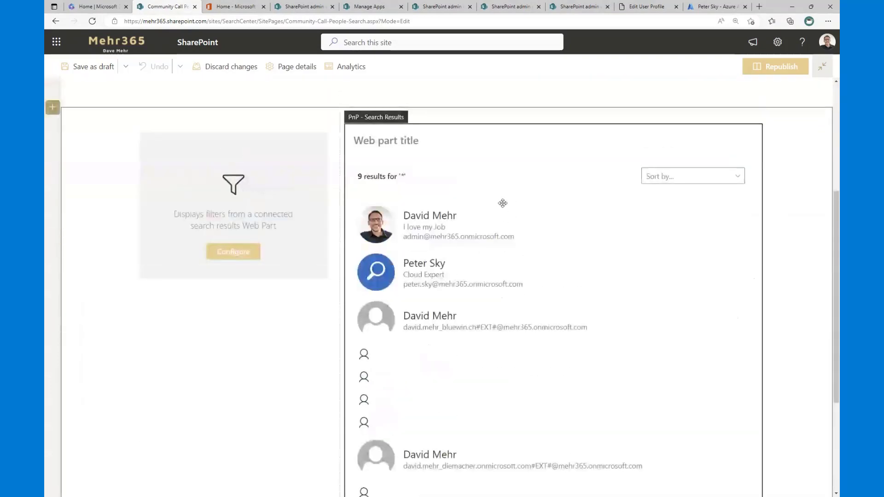
# Step: Change the results query template to '{searchTerms} workemail:mehr365' and republish the page
pyautogui.click(477, 139)
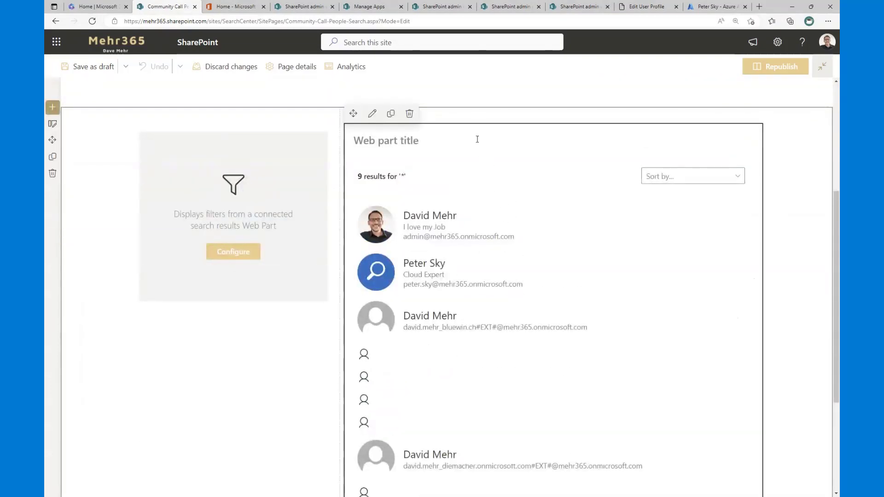
pyautogui.click(372, 113)
pyautogui.click(769, 360)
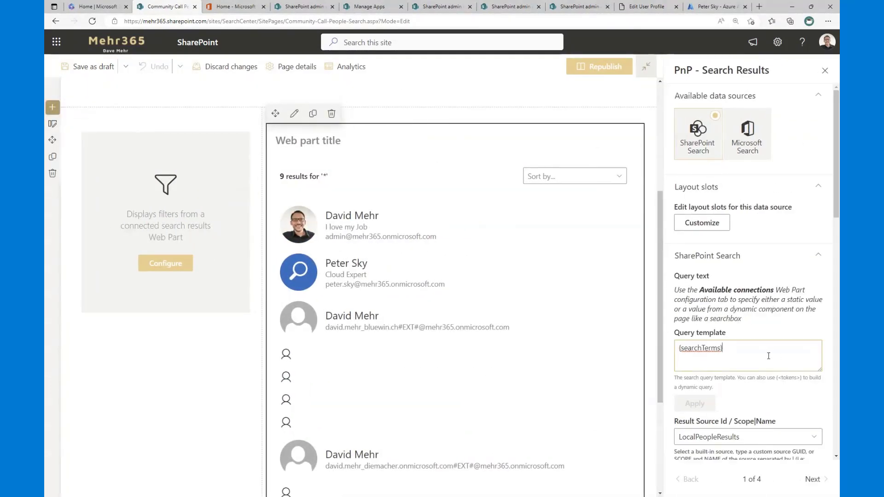
pyautogui.hotkey('ctrl', 'v')
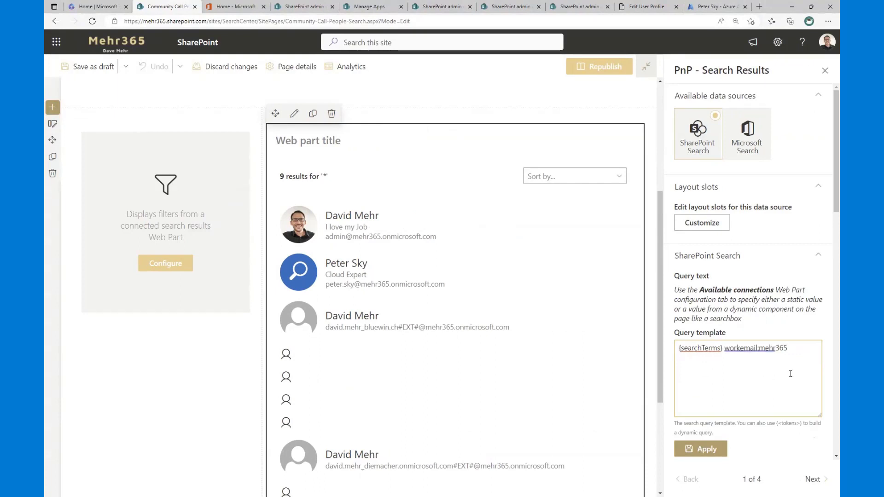
pyautogui.click(714, 448)
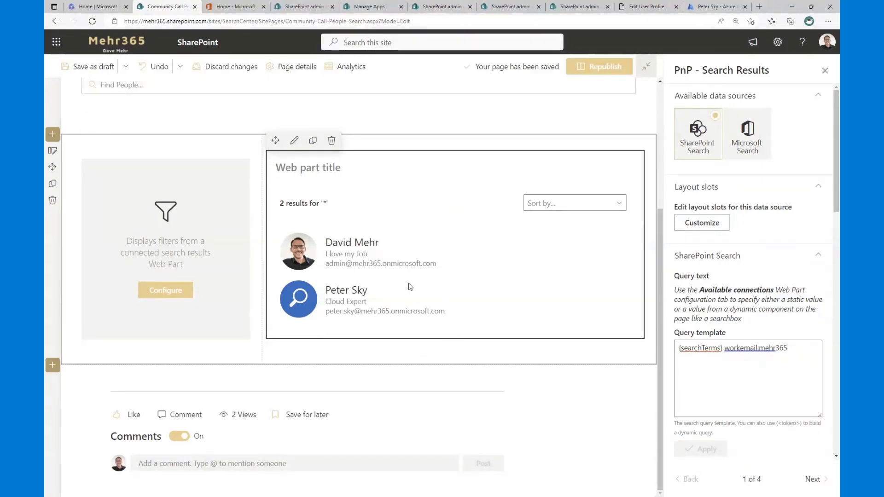
pyautogui.moveTo(411, 273)
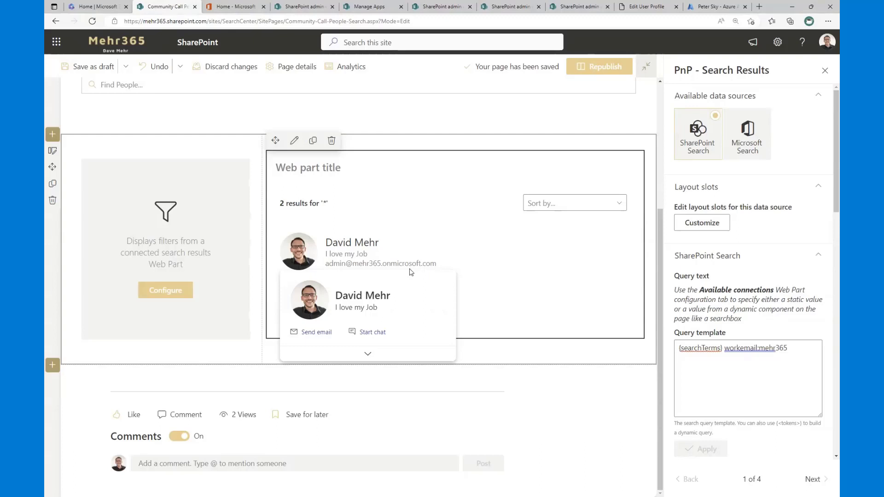
pyautogui.click(597, 67)
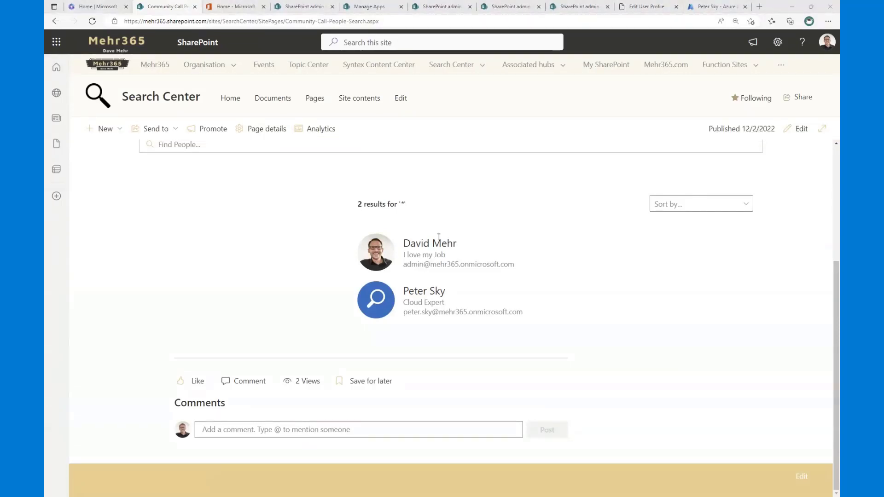
# Step: Connect the Search Results web part to the Search Filters Web Part
pyautogui.click(799, 129)
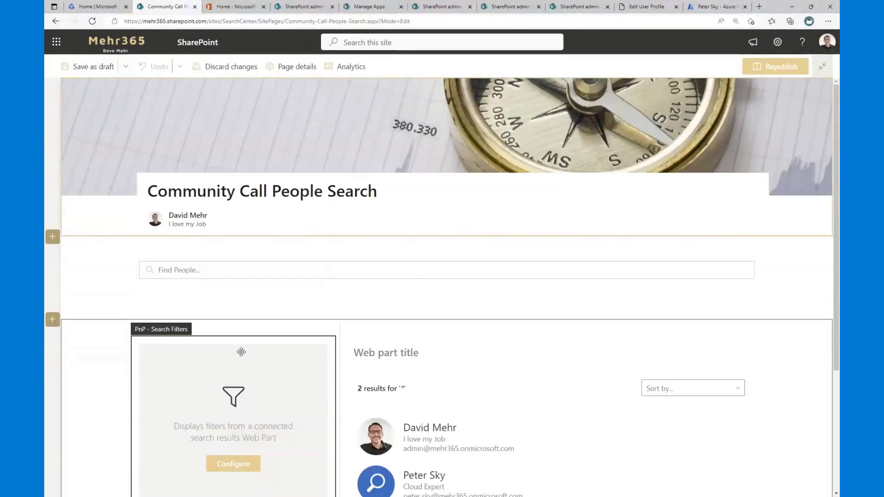
pyautogui.click(234, 228)
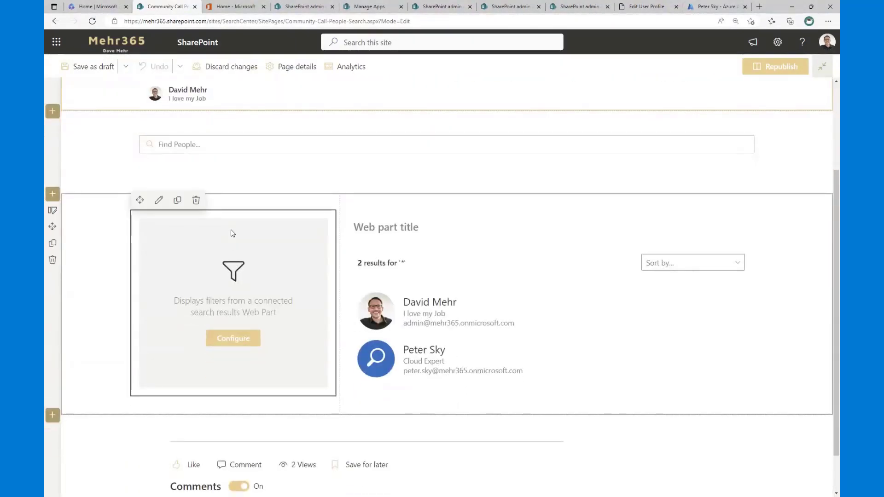
pyautogui.click(461, 231)
pyautogui.click(372, 200)
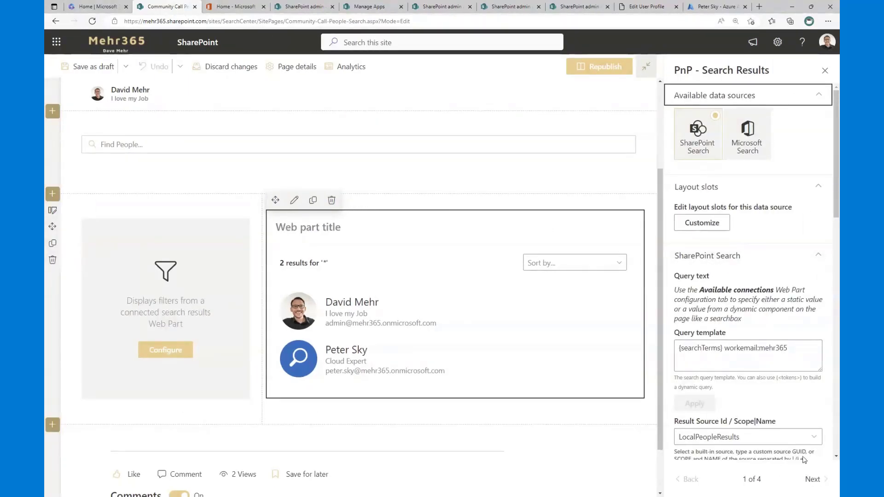
pyautogui.click(813, 479)
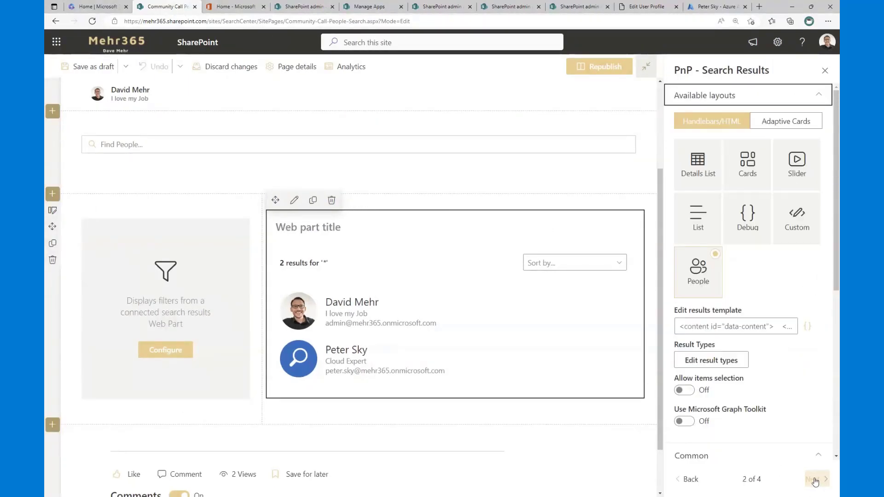
pyautogui.click(812, 480)
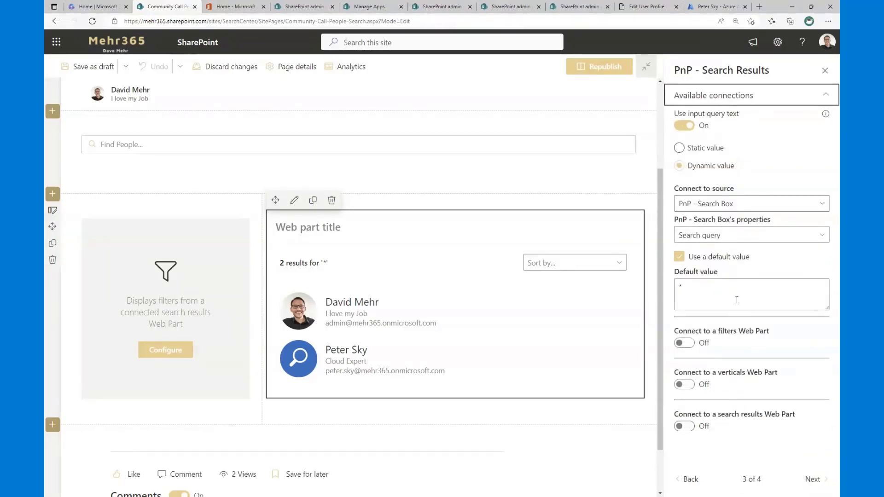
pyautogui.click(705, 341)
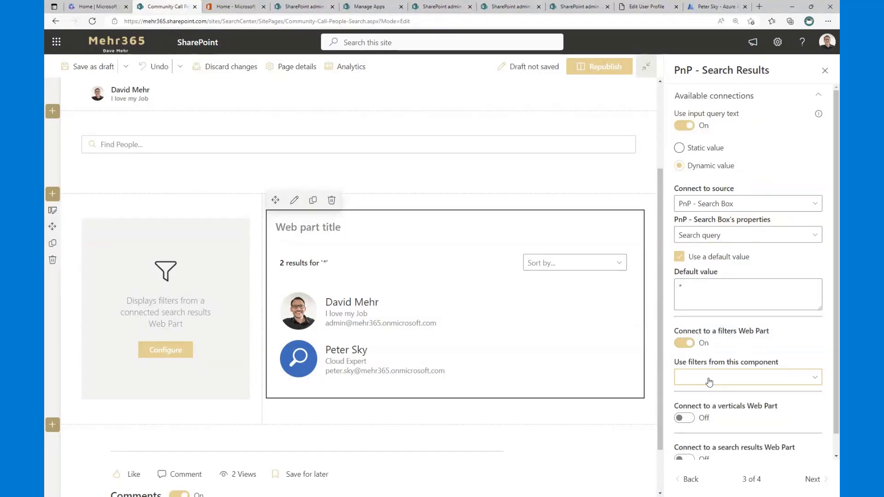
pyautogui.click(709, 378)
pyautogui.click(711, 398)
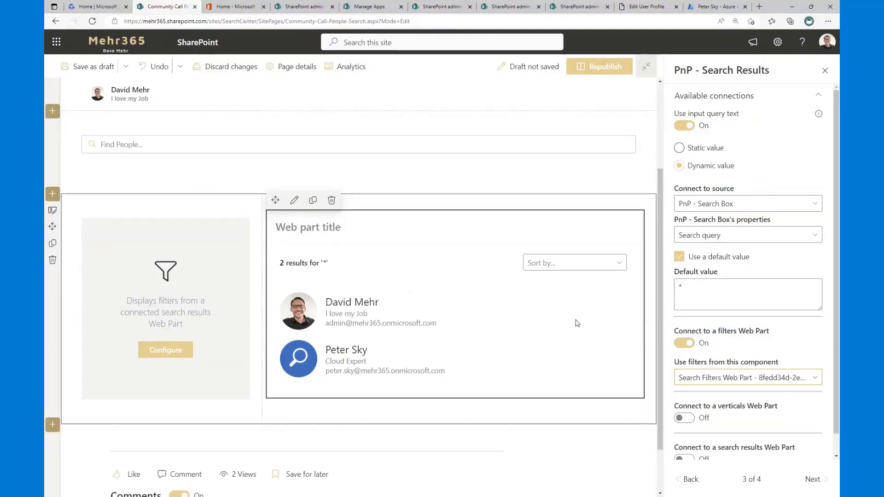
# Step: Make the Search Filters web part draw its data from the Search Results Web Part
pyautogui.click(102, 212)
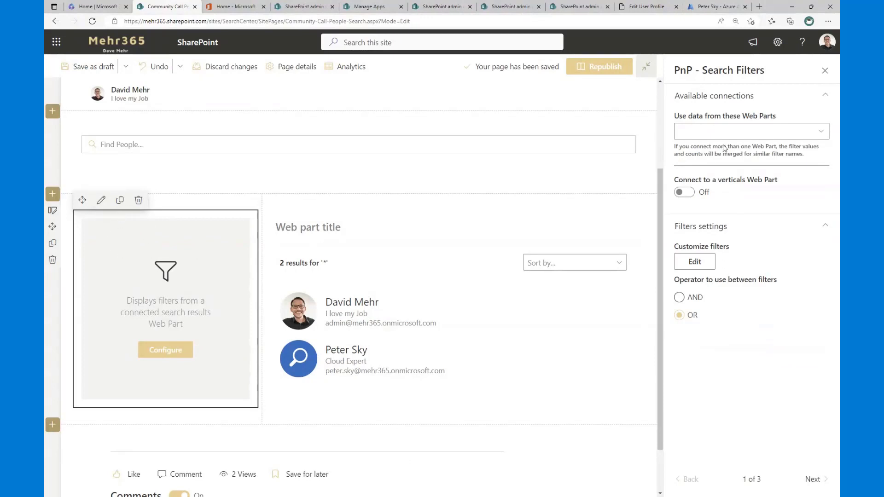
pyautogui.click(751, 131)
pyautogui.click(725, 149)
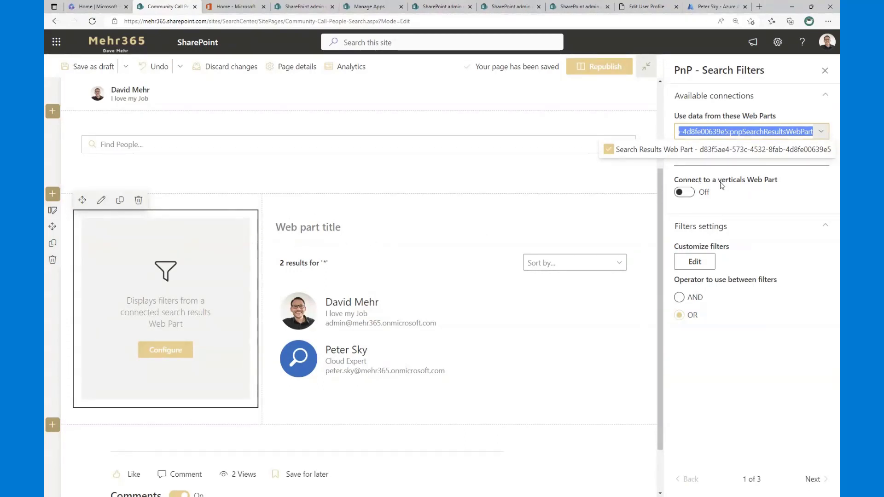
pyautogui.click(692, 264)
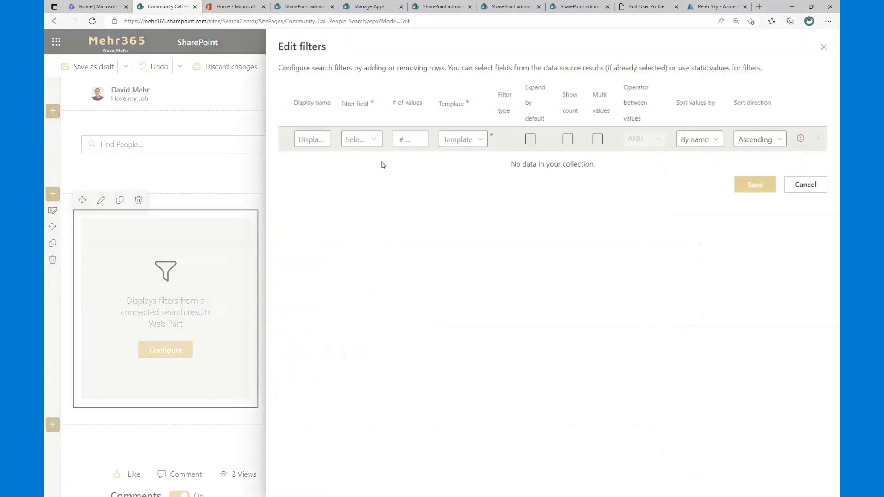
# Step: Add a Department filter using a check box template, expanded by default
pyautogui.click(366, 140)
pyautogui.write('Dep')
pyautogui.hotkey('ctrl', 'a')
pyautogui.click(306, 143)
pyautogui.write('Department')
pyautogui.click(468, 145)
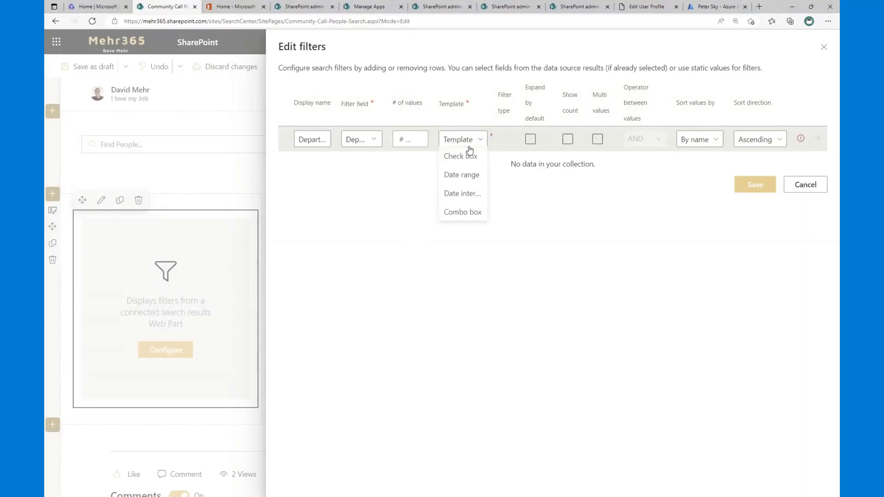
pyautogui.click(472, 157)
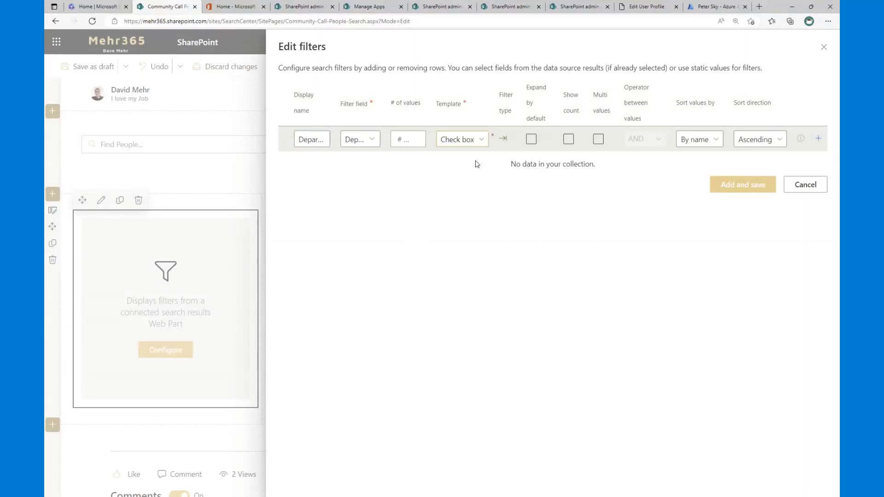
pyautogui.click(534, 140)
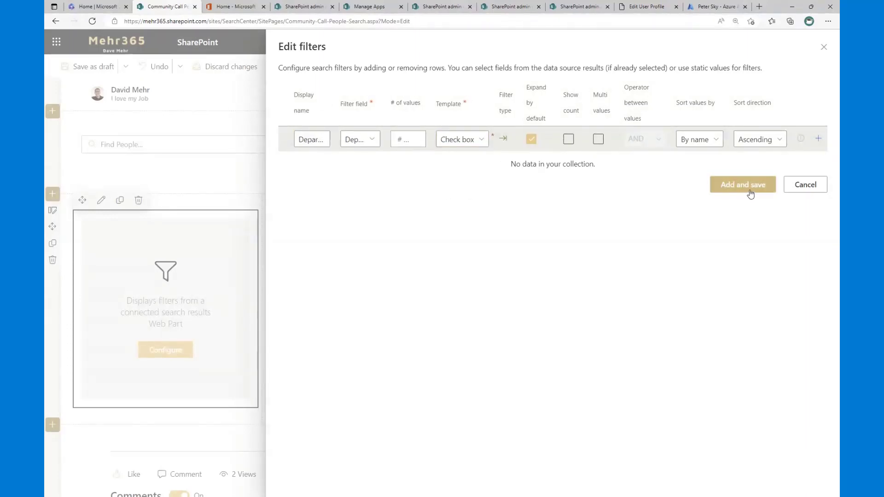
pyautogui.click(819, 140)
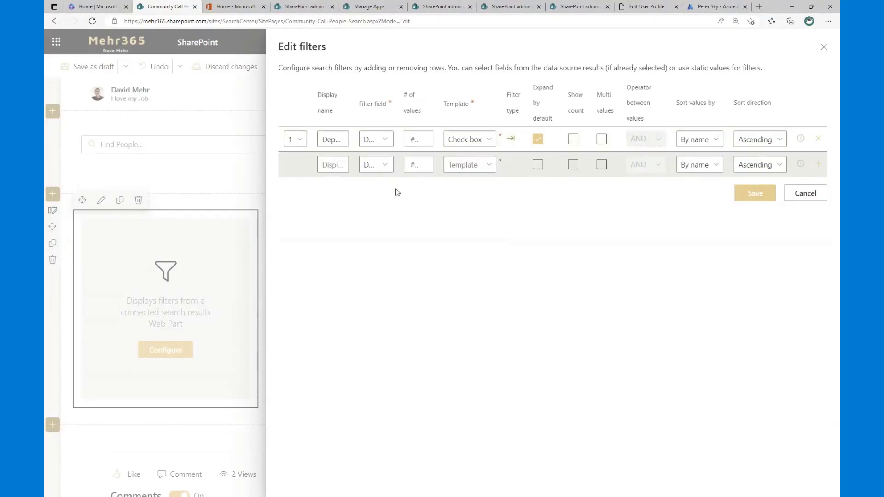
# Step: Add a Location filter with check boxes, expanded by default, and save the filters
pyautogui.click(373, 165)
pyautogui.write('DepB')
pyautogui.doubleClick(374, 165)
pyautogui.click(324, 167)
pyautogui.write('Loca')
pyautogui.write('tion')
pyautogui.click(487, 165)
pyautogui.click(485, 184)
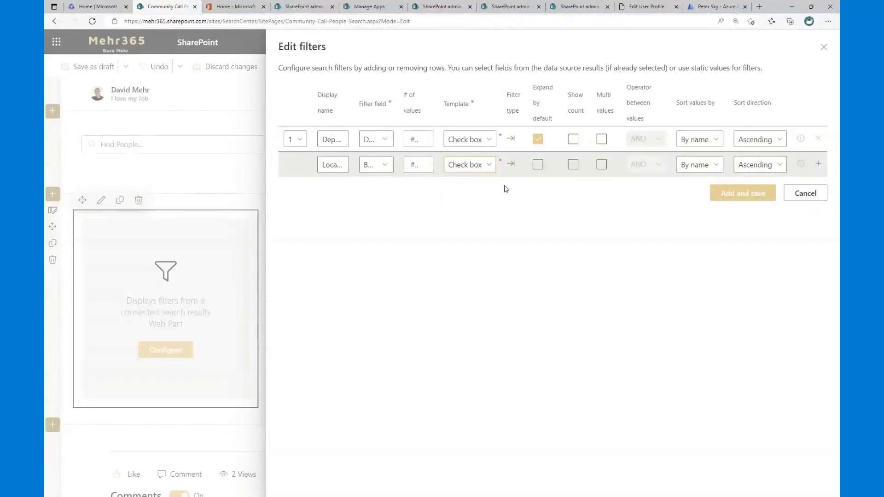
pyautogui.click(540, 166)
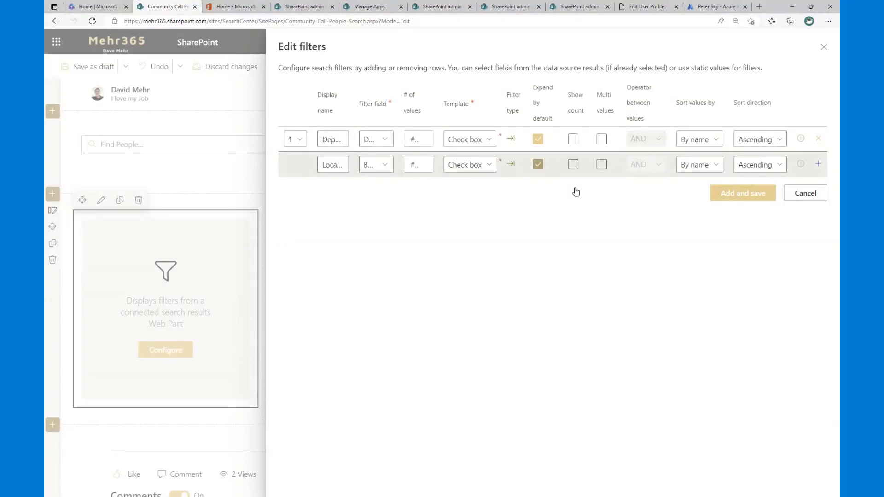
pyautogui.click(743, 194)
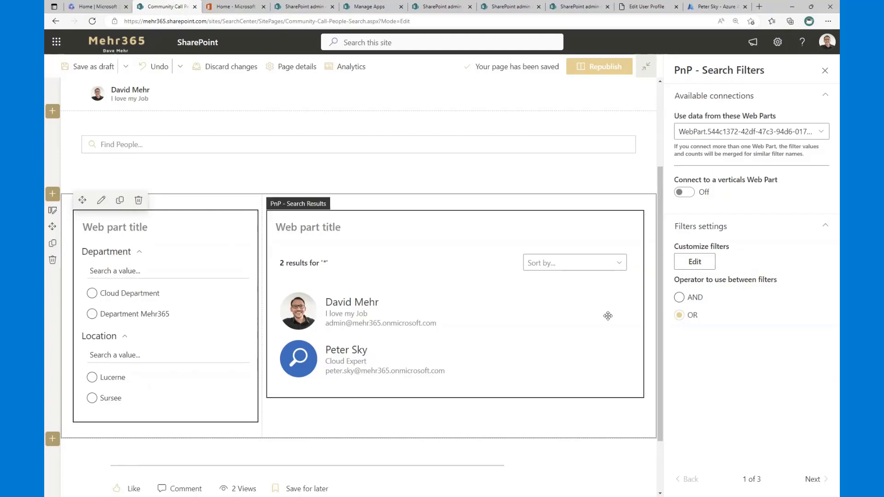
# Step: Add a third 'Projects' filter on a Refinable property with check boxes, multi values and OR
pyautogui.click(704, 264)
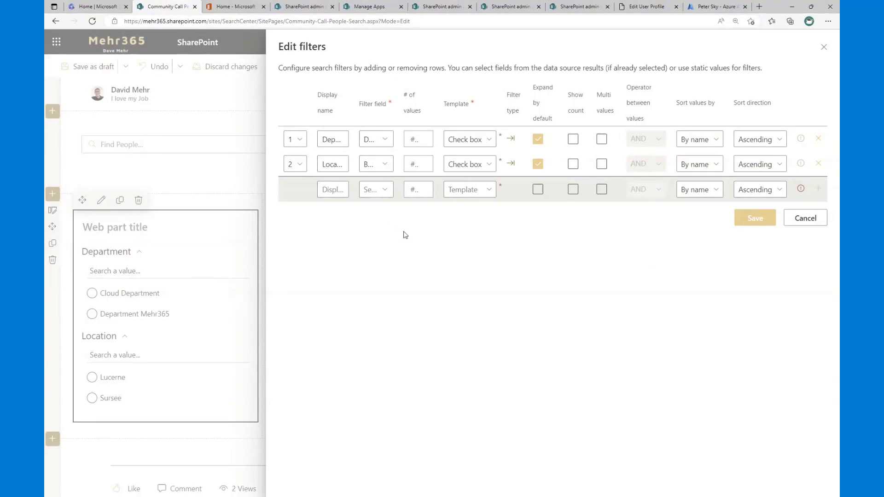
pyautogui.click(372, 189)
pyautogui.write('Refinable')
pyautogui.click(377, 191)
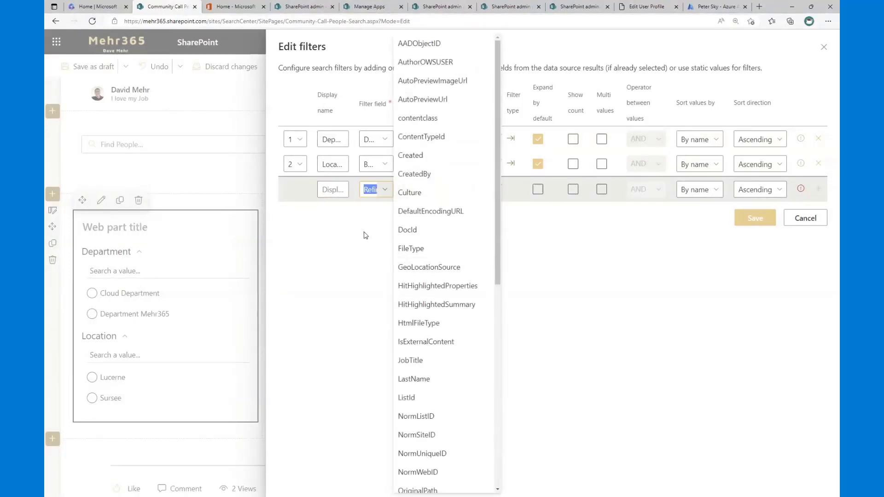
pyautogui.click(334, 185)
pyautogui.write('Projects')
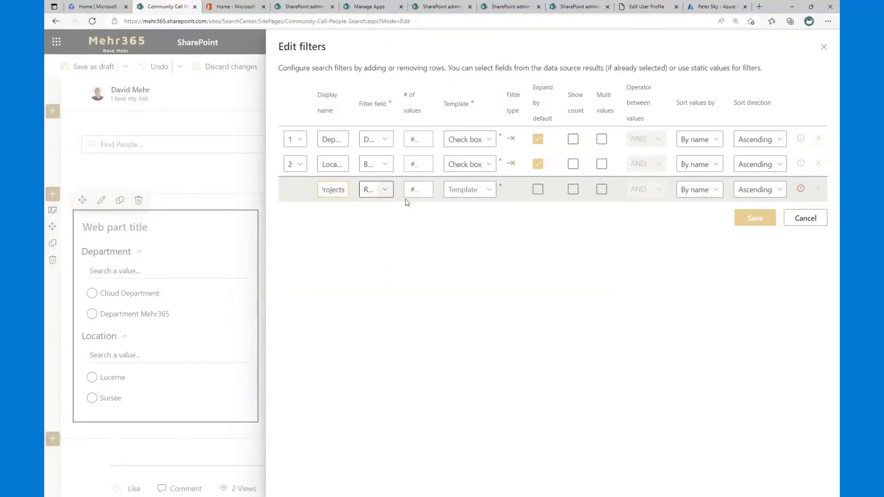
pyautogui.click(484, 190)
pyautogui.click(480, 210)
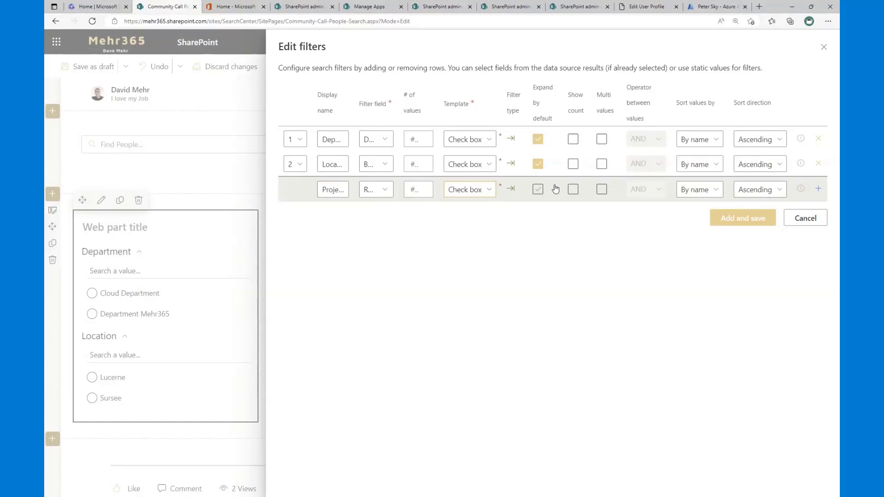
pyautogui.click(537, 189)
pyautogui.click(603, 190)
pyautogui.click(646, 193)
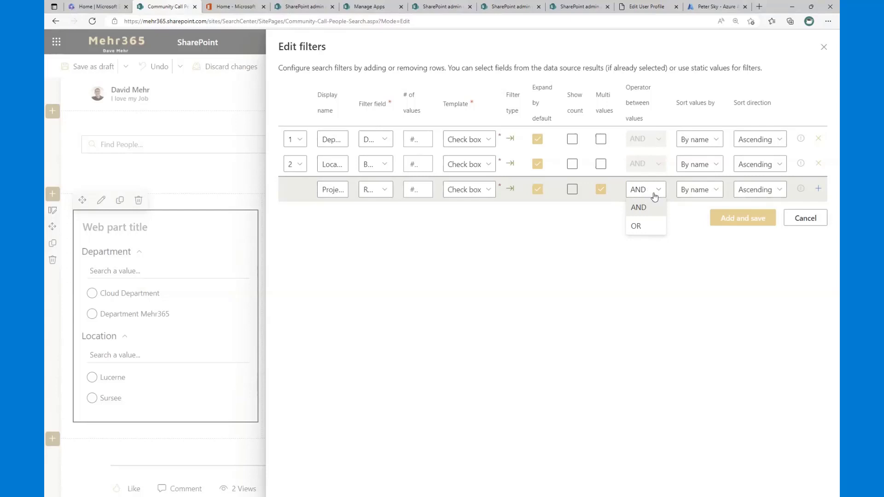
pyautogui.click(642, 228)
# Step: Save the Projects filter and republish the people search page
pyautogui.click(741, 221)
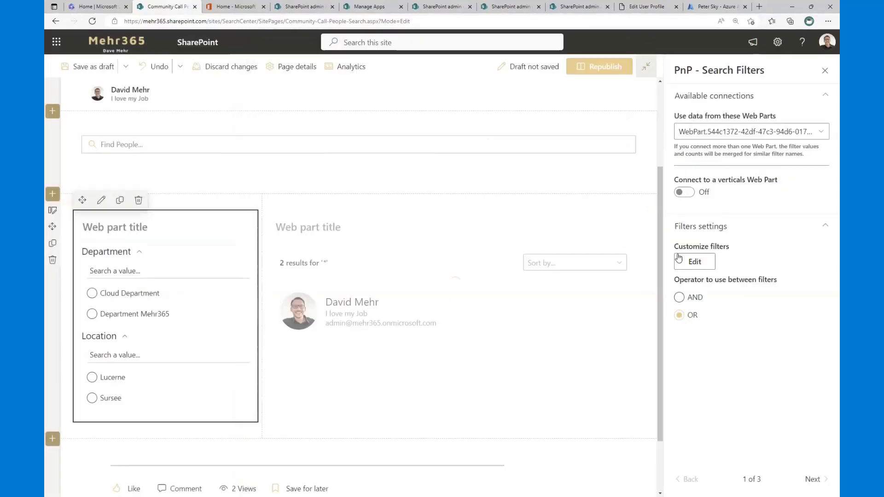
pyautogui.scroll(-2, 172, 331)
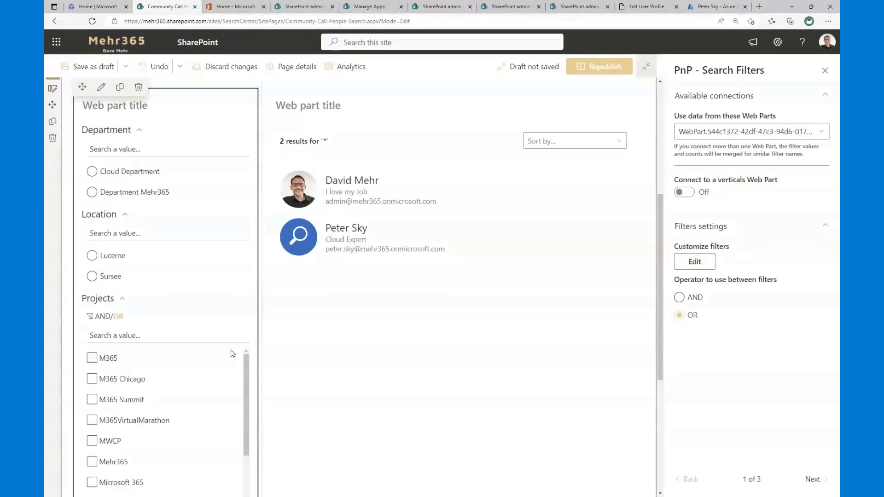
pyautogui.scroll(-2, 171, 331)
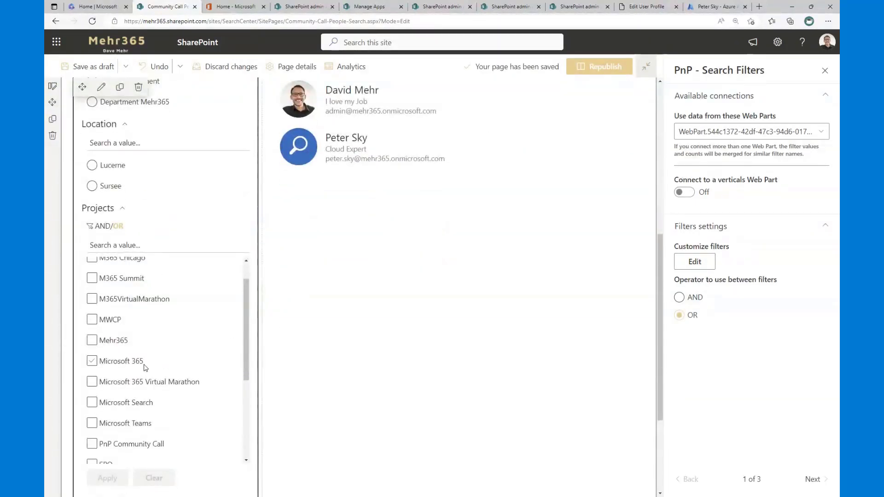
pyautogui.scroll(4, 367, 306)
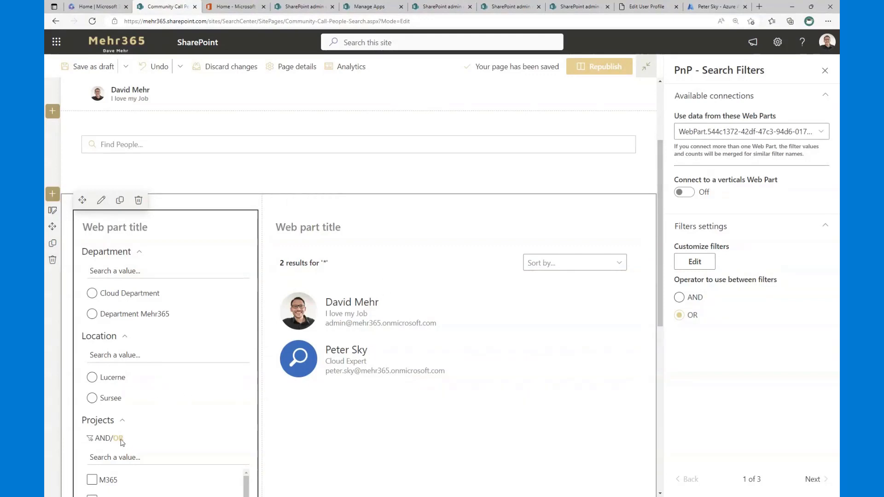
pyautogui.scroll(-3, 263, 395)
pyautogui.click(598, 66)
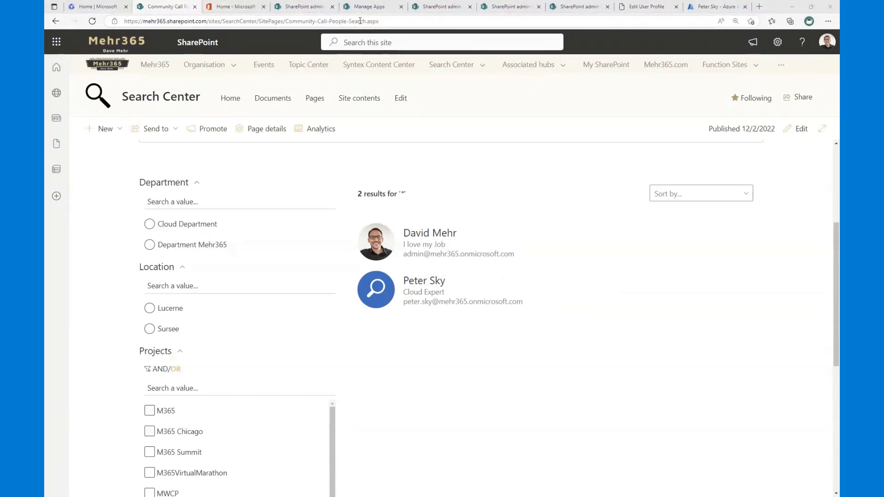
pyautogui.click(305, 8)
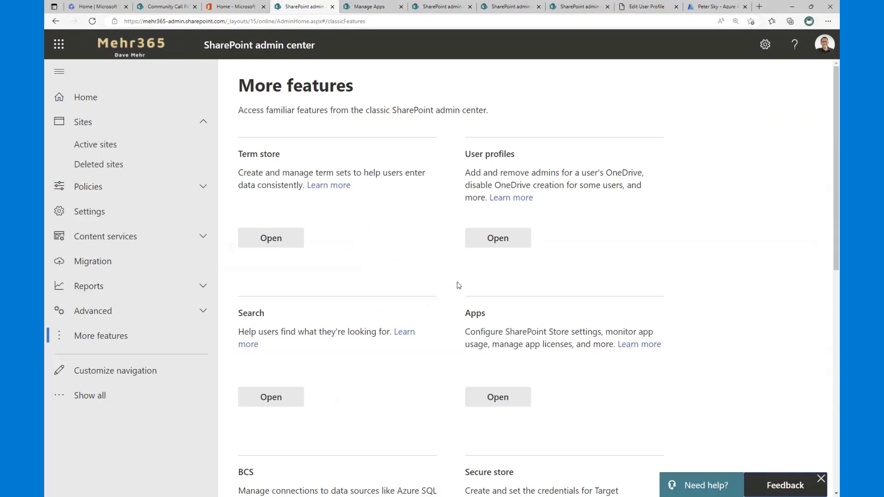
# Step: Open Manage Search Schema from the admin center's search settings
pyautogui.scroll(-2, 459, 286)
pyautogui.click(276, 327)
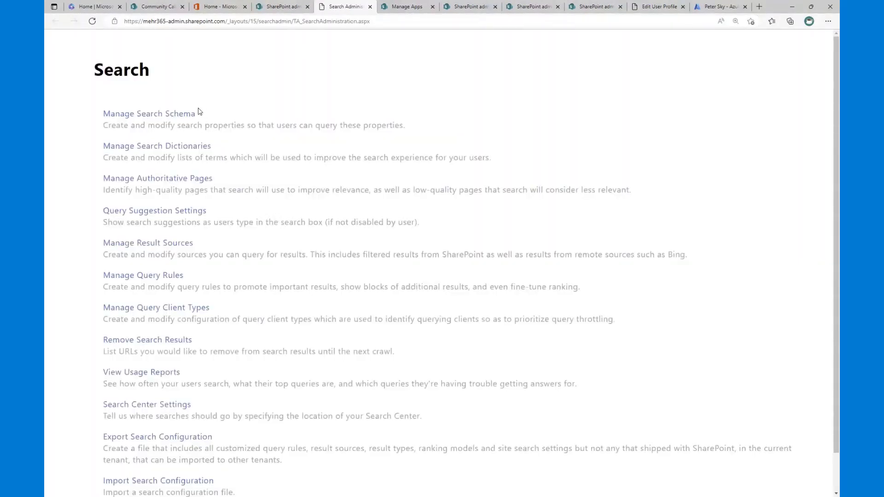
pyautogui.click(191, 114)
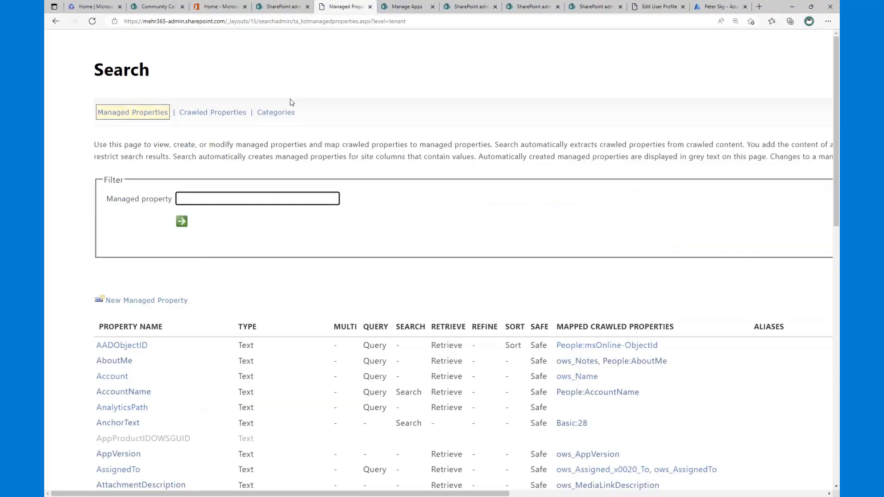
# Step: Filter managed properties to pastprojects and check its People:SPS-PastProjects crawled property mapping
pyautogui.click(271, 203)
pyautogui.write('pastprojects')
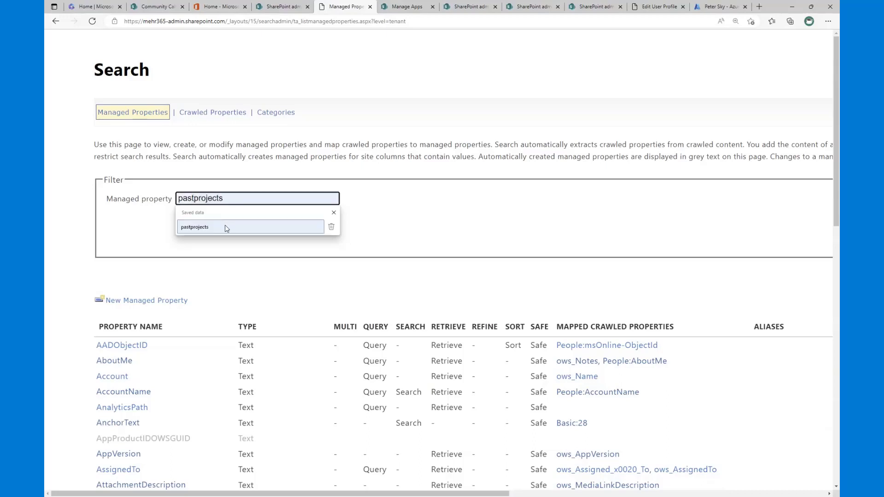
pyautogui.click(281, 228)
pyautogui.click(183, 222)
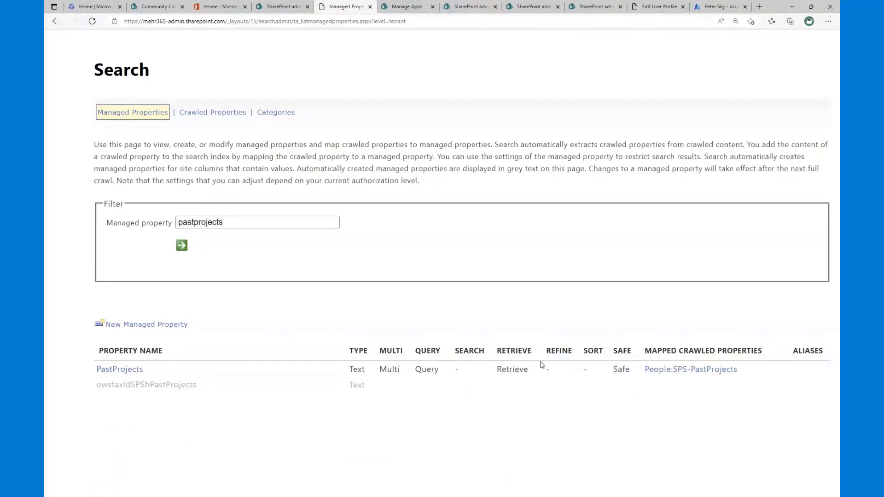
pyautogui.moveTo(645, 351); pyautogui.dragTo(760, 348)
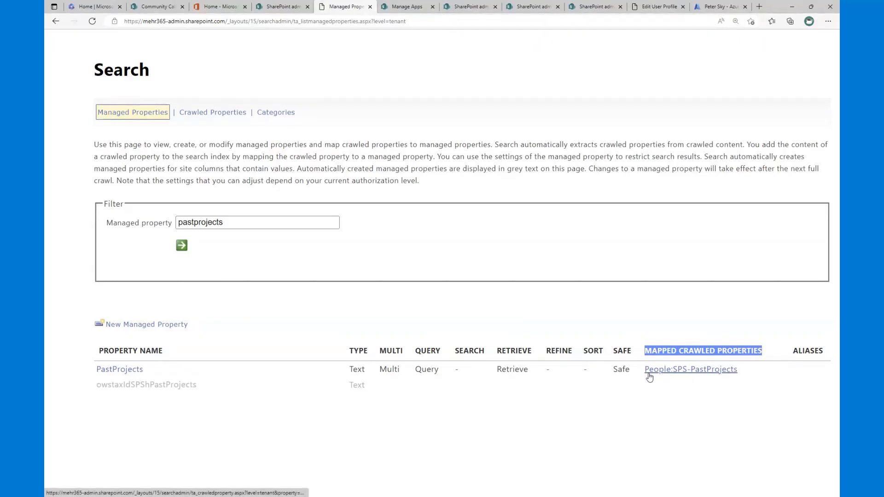
pyautogui.moveTo(550, 350)
pyautogui.mouseDown()
pyautogui.moveTo(551, 373)
pyautogui.moveTo(550, 351)
pyautogui.mouseUp()
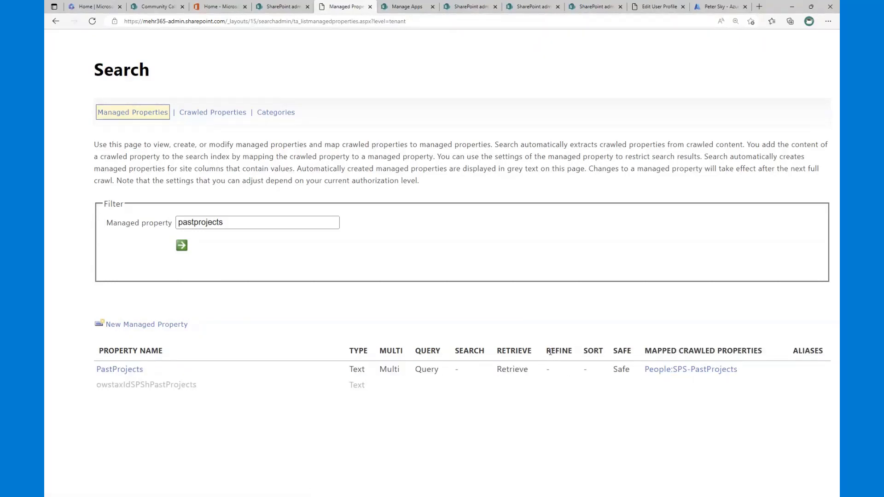
pyautogui.tripleClick(254, 223)
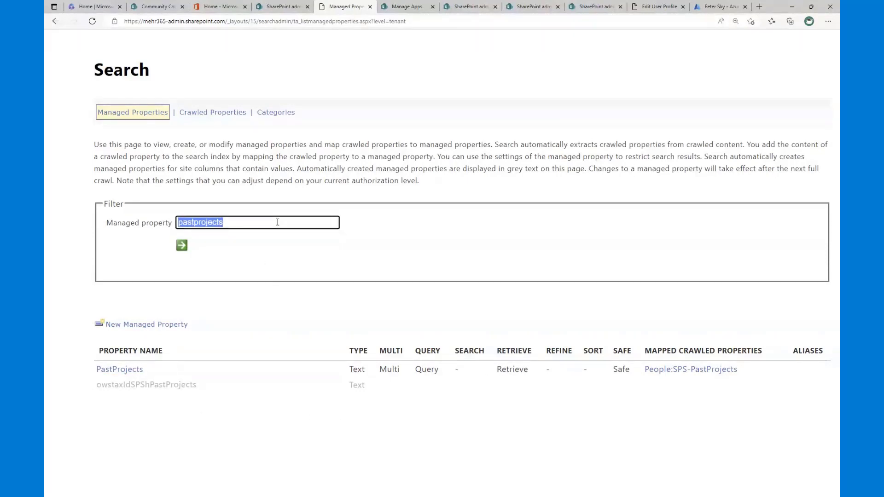
# Step: Filter to refinablestring107 and confirm it is refinable, sortable and mapped to People:SPS-PASTPROJECTS
pyautogui.write('refinablestring107')
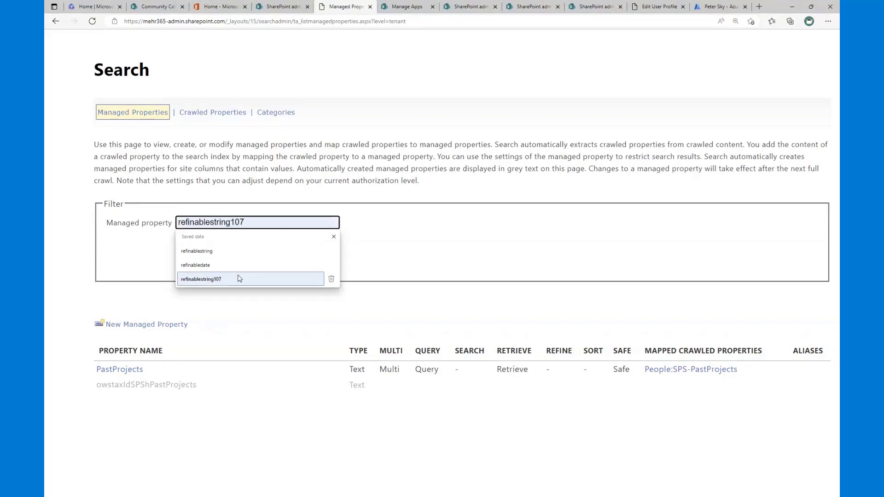
pyautogui.click(239, 279)
pyautogui.click(183, 247)
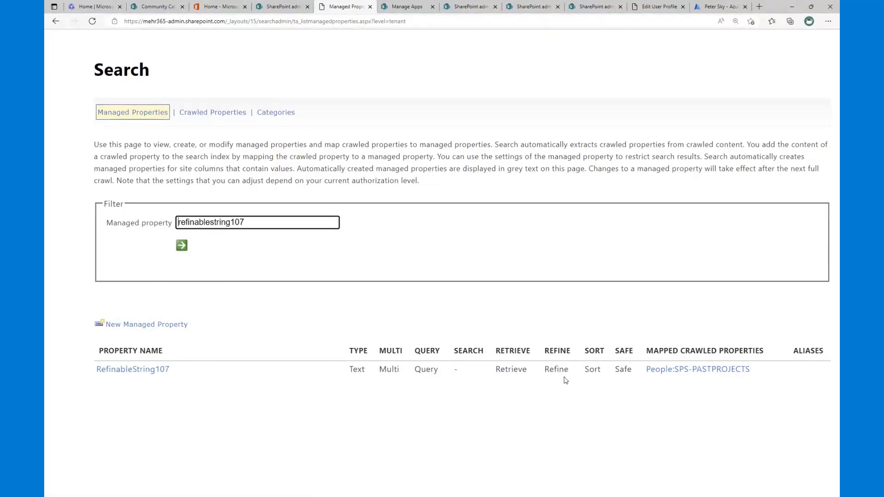
pyautogui.moveTo(569, 372); pyautogui.dragTo(543, 350)
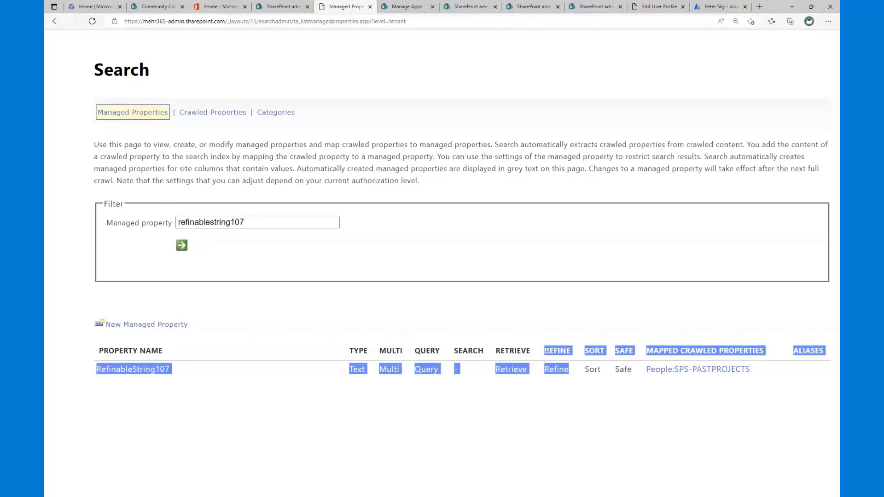
pyautogui.click(559, 386)
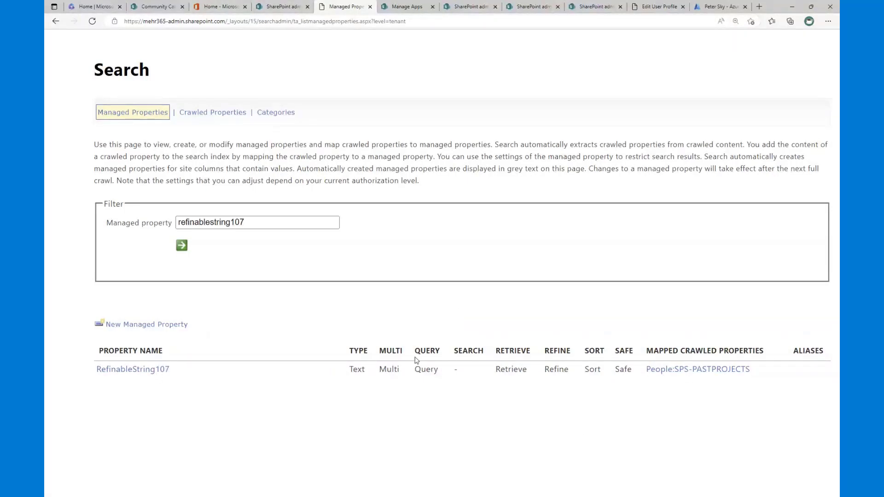
# Step: Search 'sky' in Find People on the Community Call page and review the Projects filter
pyautogui.click(157, 9)
pyautogui.scroll(4, 419, 285)
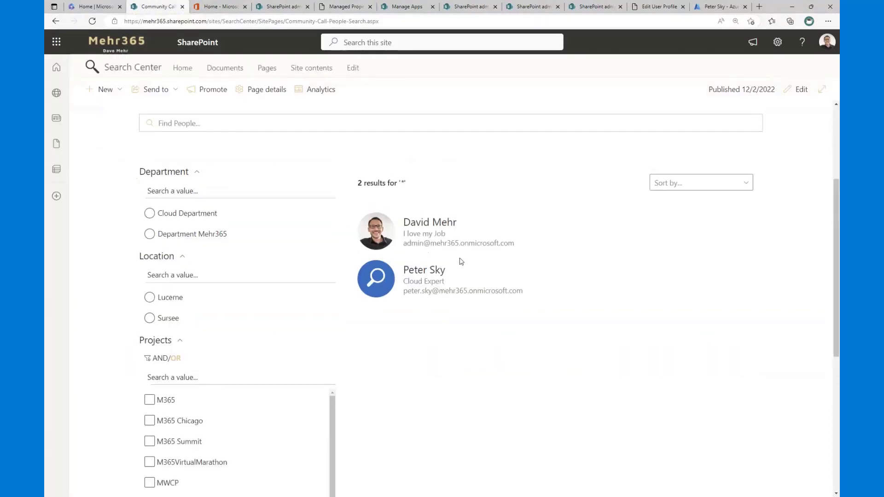
pyautogui.click(351, 328)
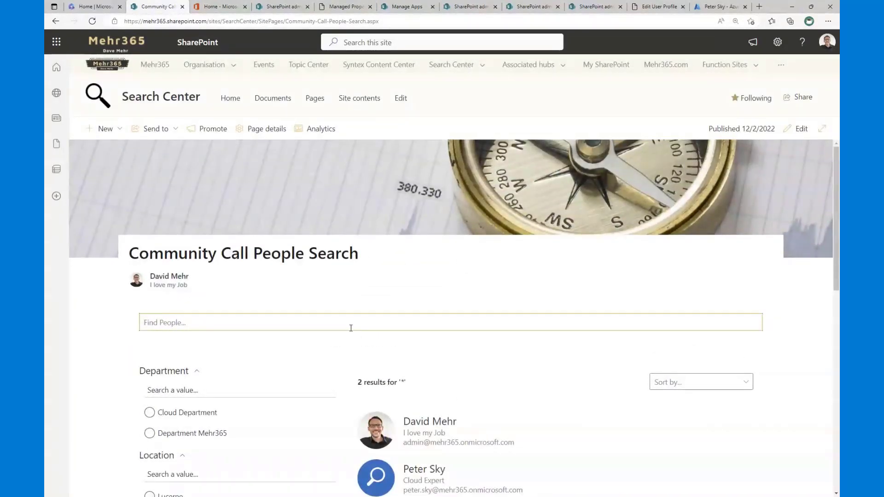
pyautogui.write('sky')
pyautogui.press('Return')
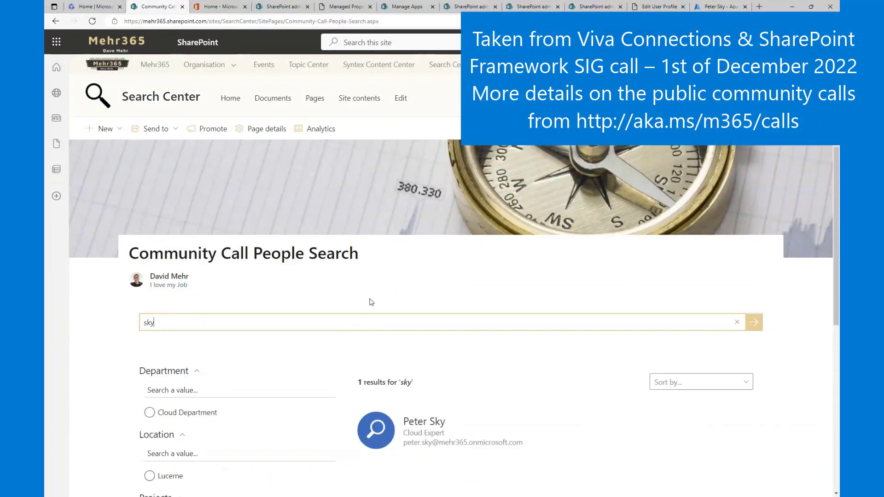
pyautogui.scroll(-2, 351, 271)
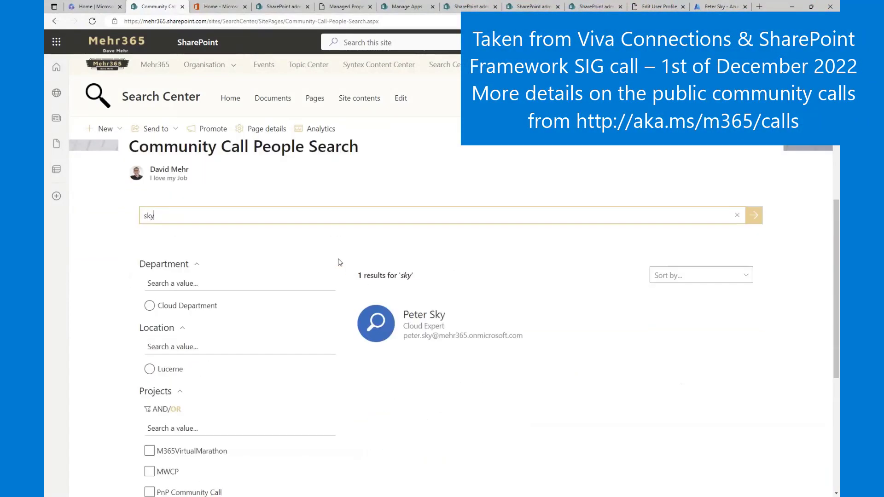